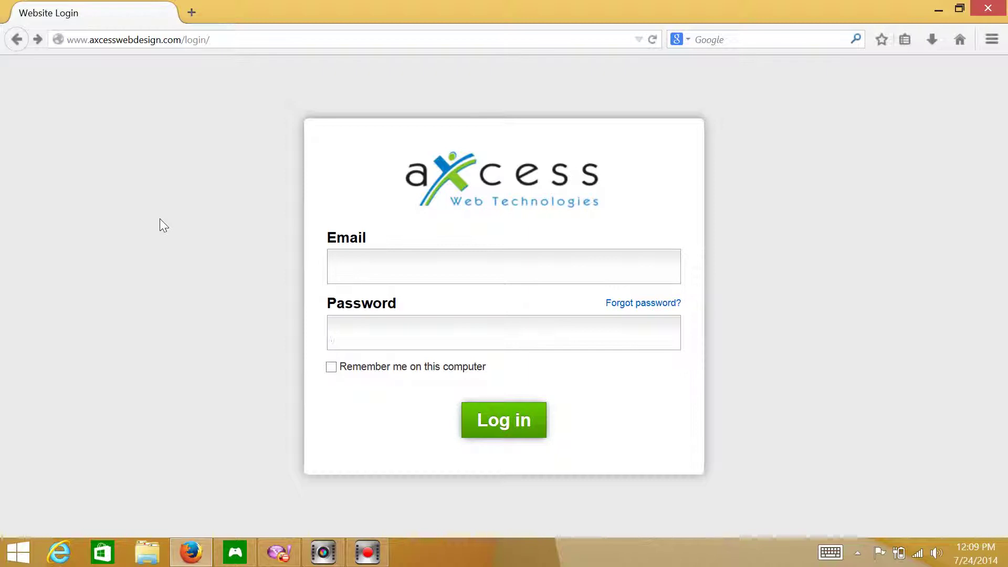
- Log in to Axcess Web Builder with the account email and password
left_click(424, 268)
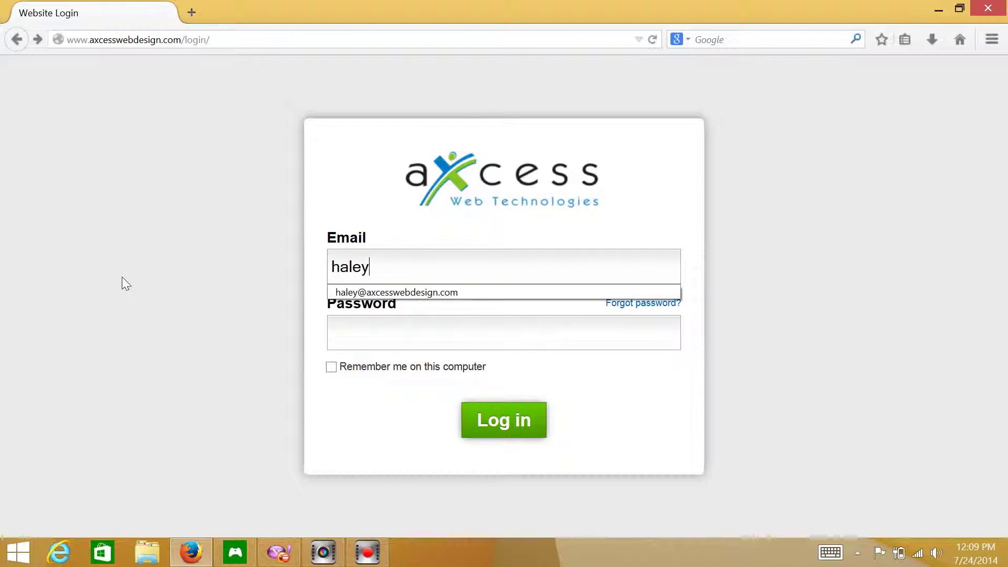
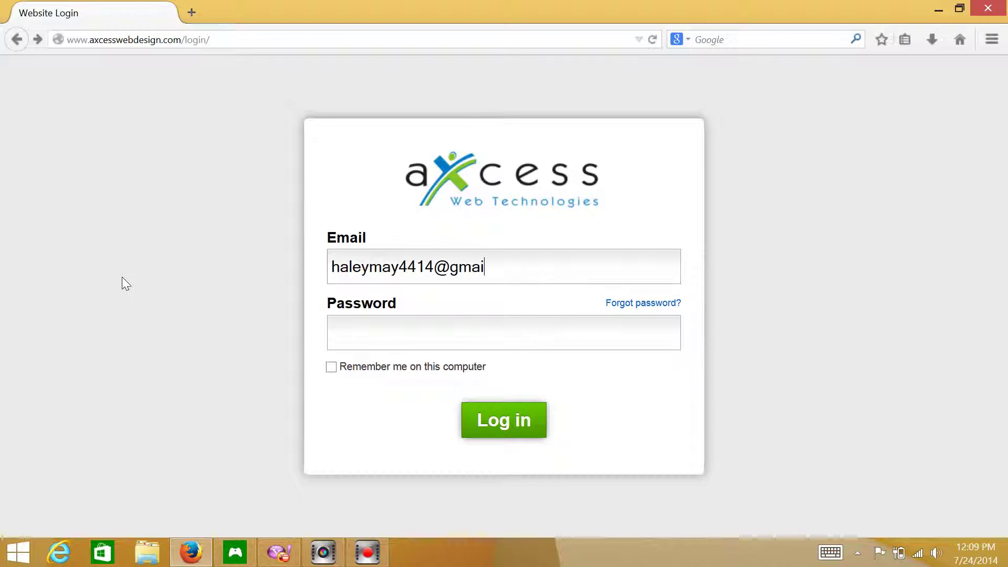
key("Tab")
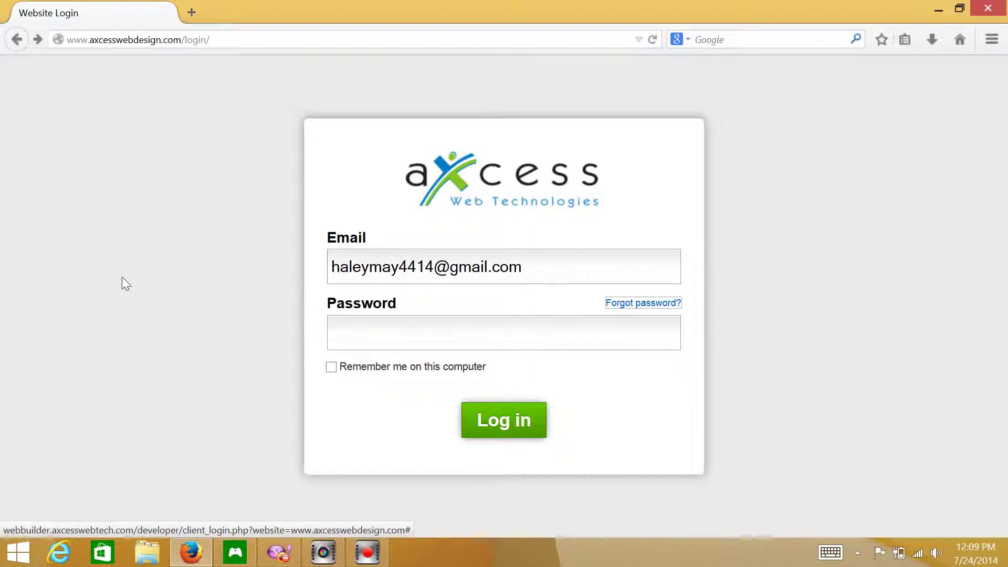
left_click(367, 328)
type("••••••••")
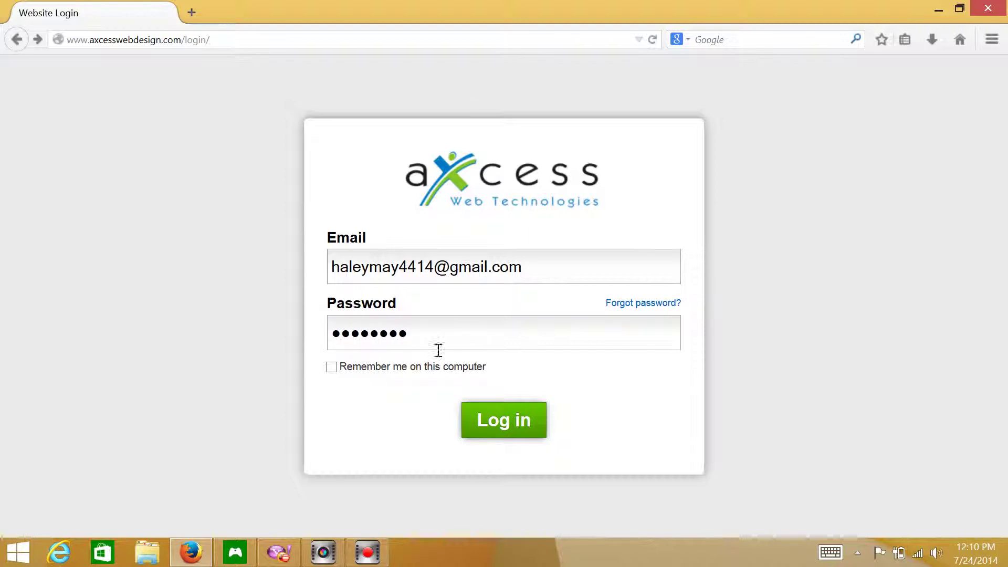
left_click(518, 431)
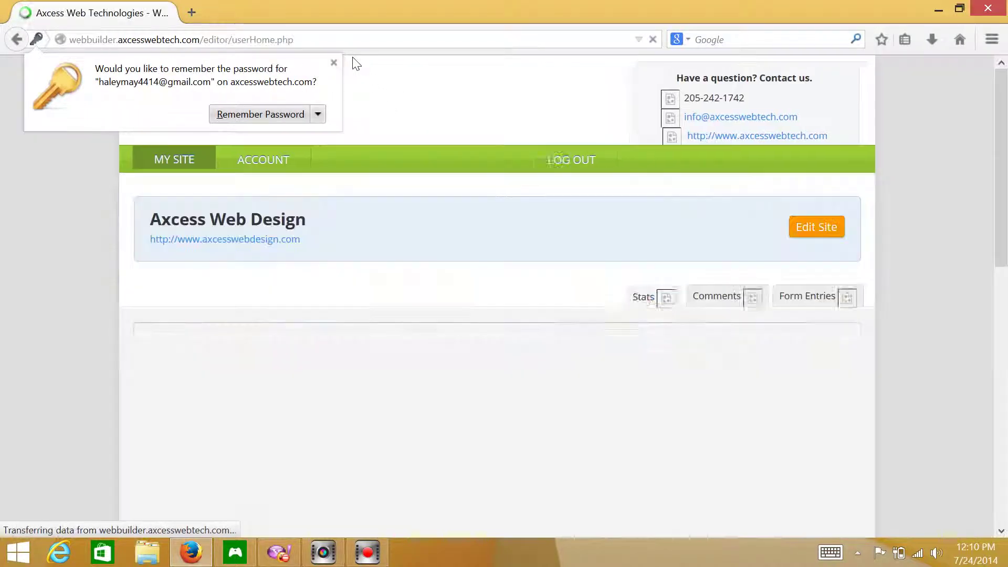
- Decline Firefox's password saving, view the account settings, and return to My Site
left_click(334, 63)
left_click(294, 159)
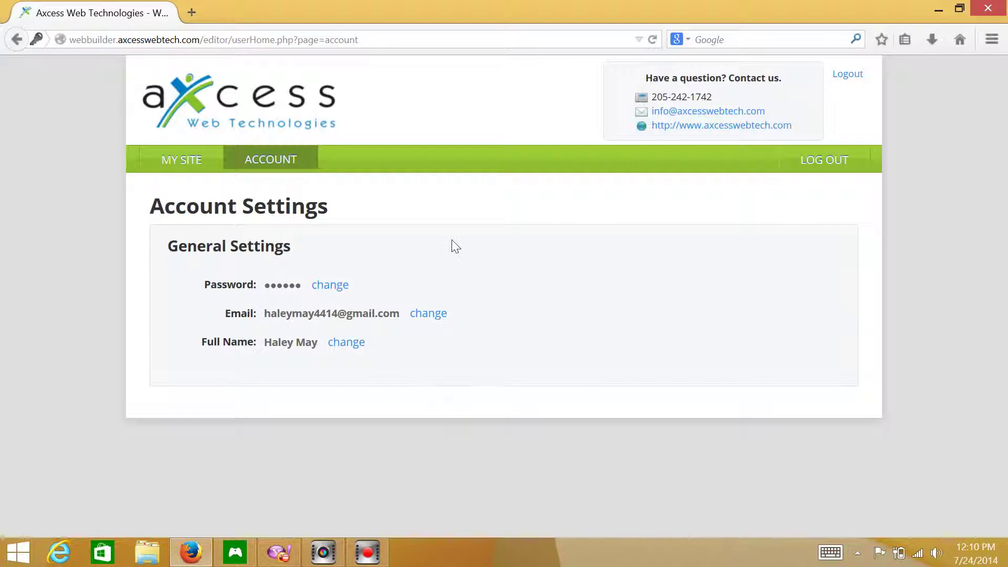
left_click(180, 163)
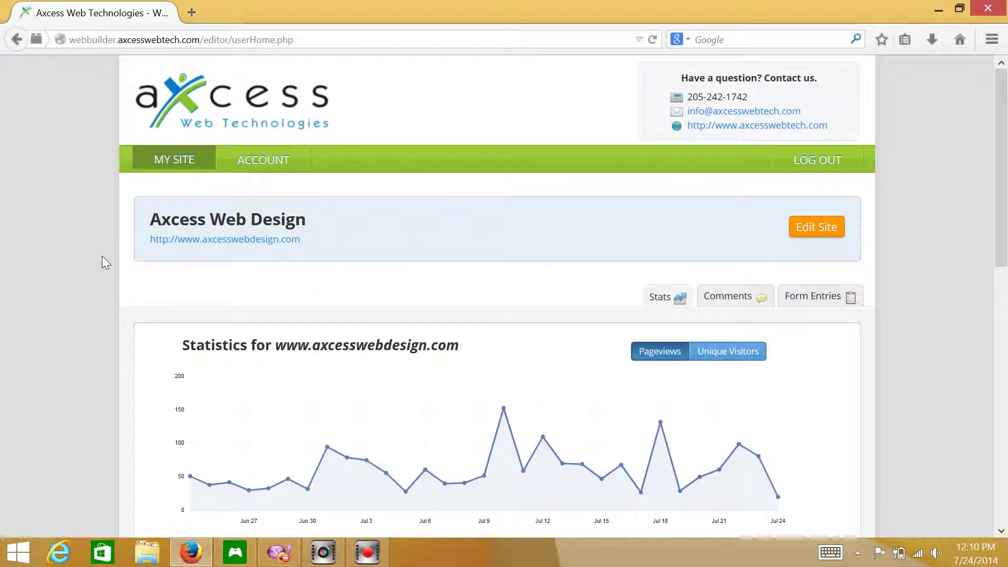
- Browse the site stats and comments, then show the Contact Form's 5 form entries
scroll(102, 262, "down", 4)
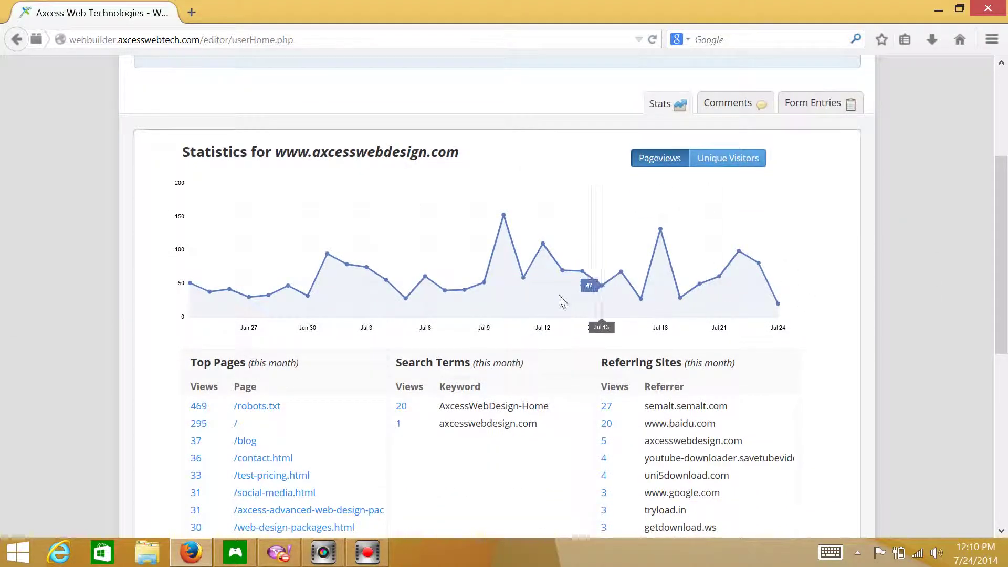
scroll(525, 294, "down", 3)
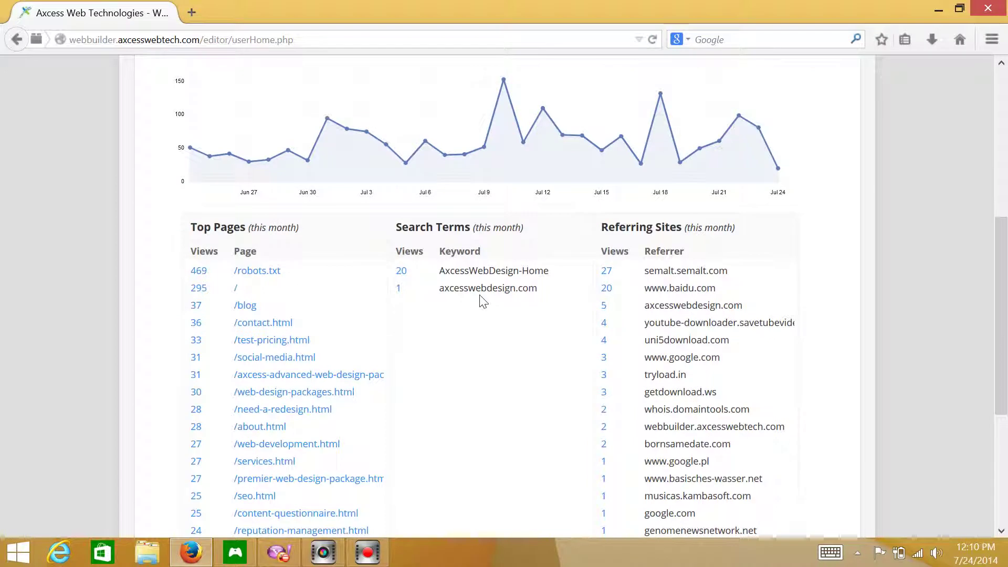
scroll(839, 292, "up", 7)
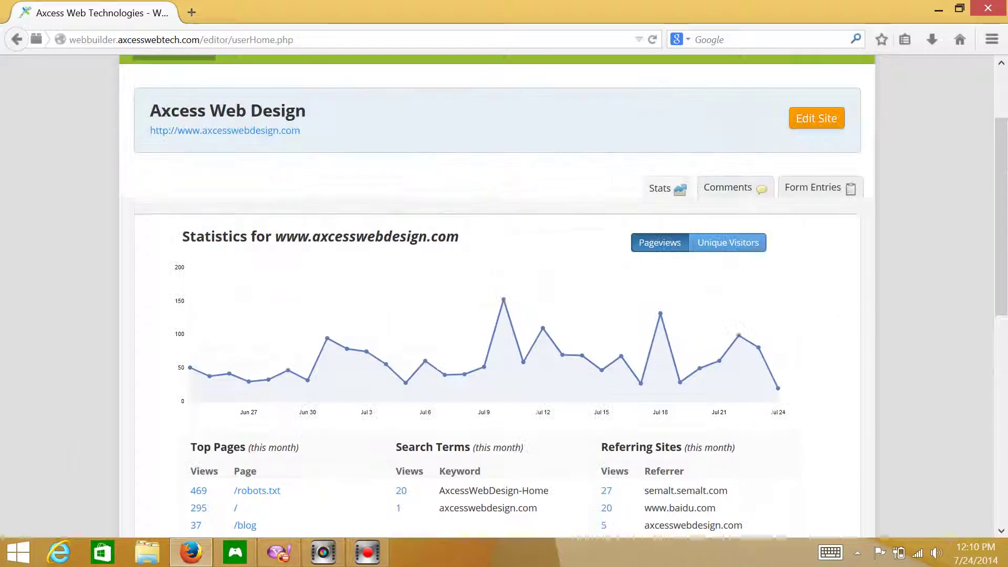
scroll(699, 244, "down", 1)
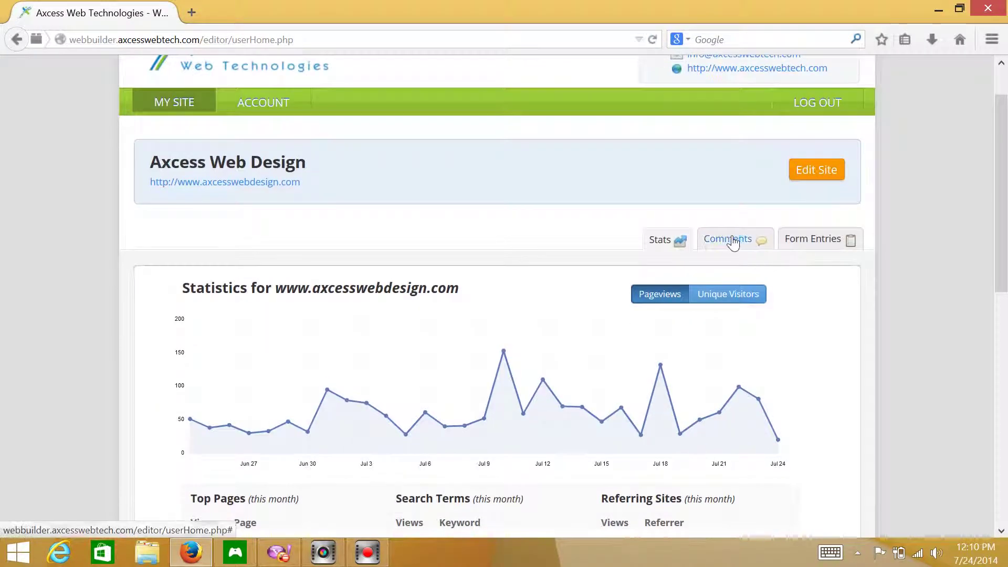
left_click(730, 240)
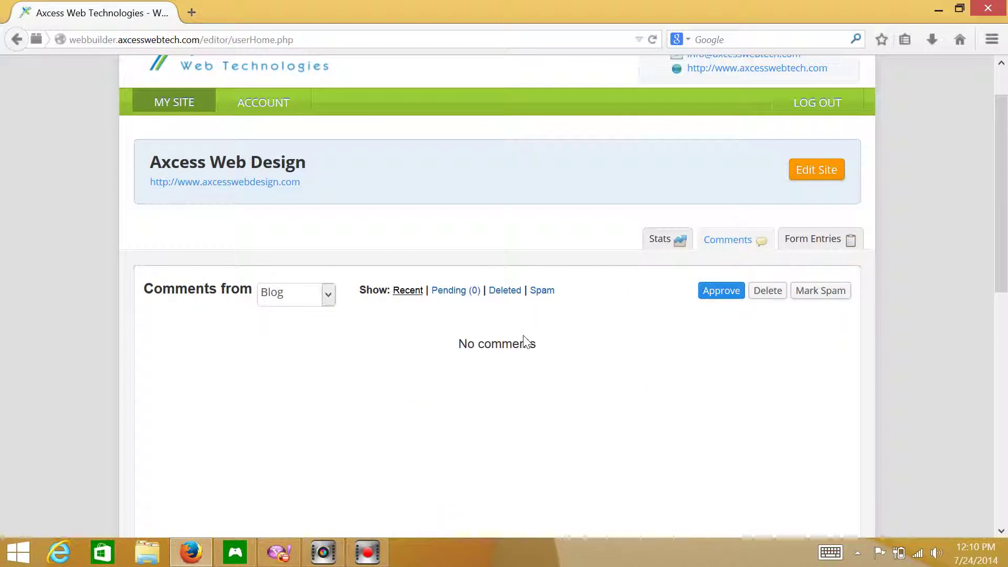
left_click(813, 245)
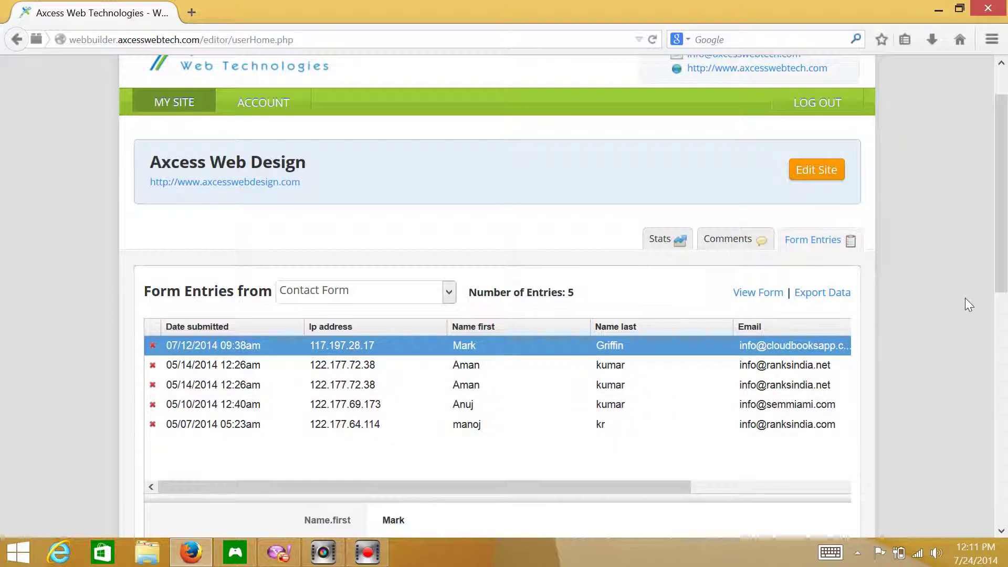
- Open the Axcess Web Design site in the page editor with Edit Site
left_click_drag(1002, 244, 992, 226)
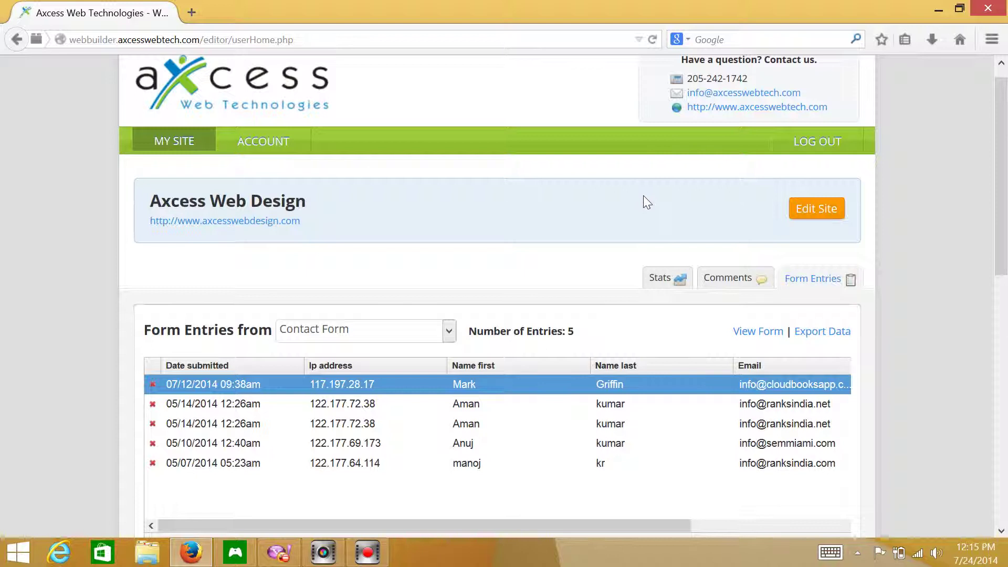
left_click(823, 221)
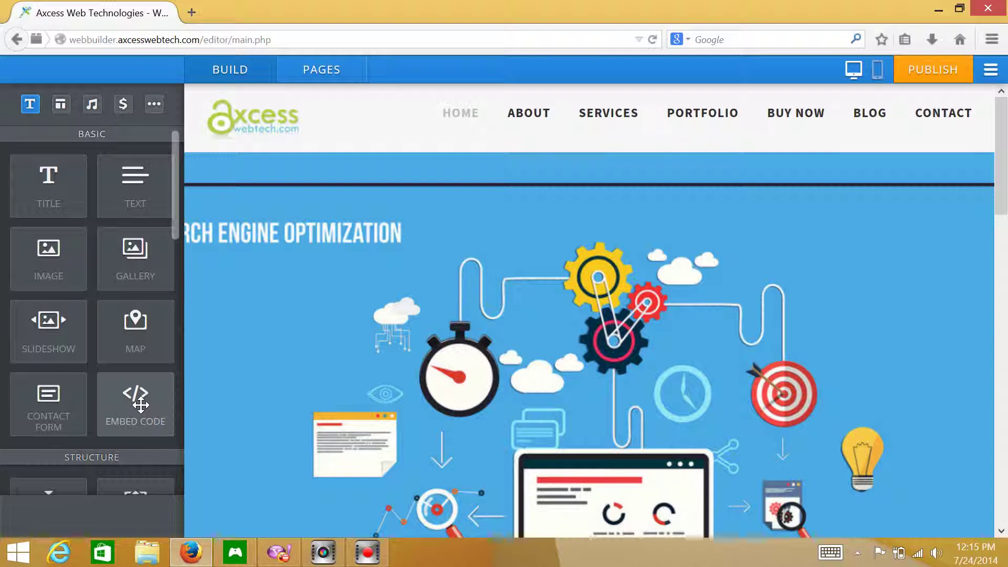
- Let the Home page load in BUILD mode with the element sidebar showing
mouse_move(623, 247)
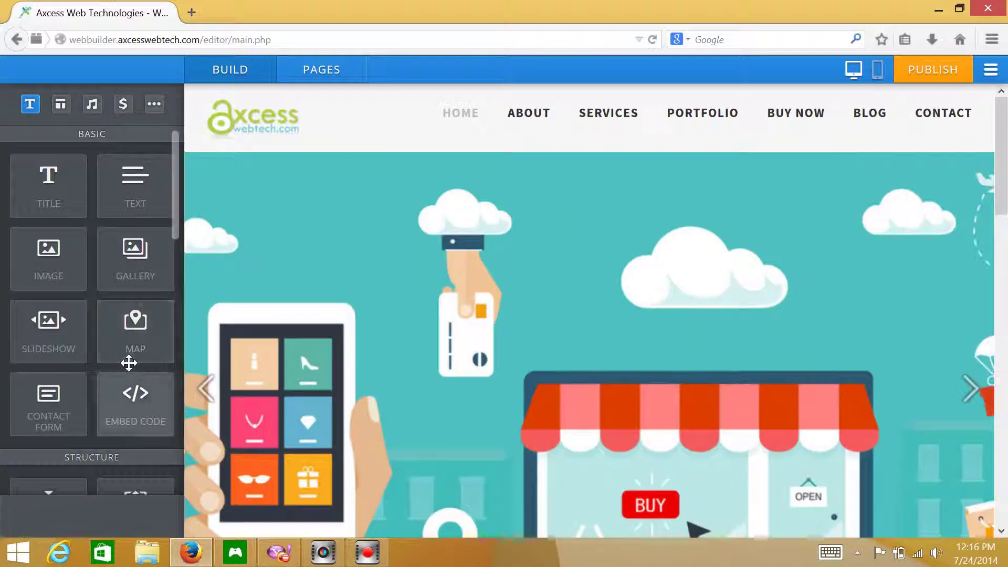
scroll(129, 362, "down", 6)
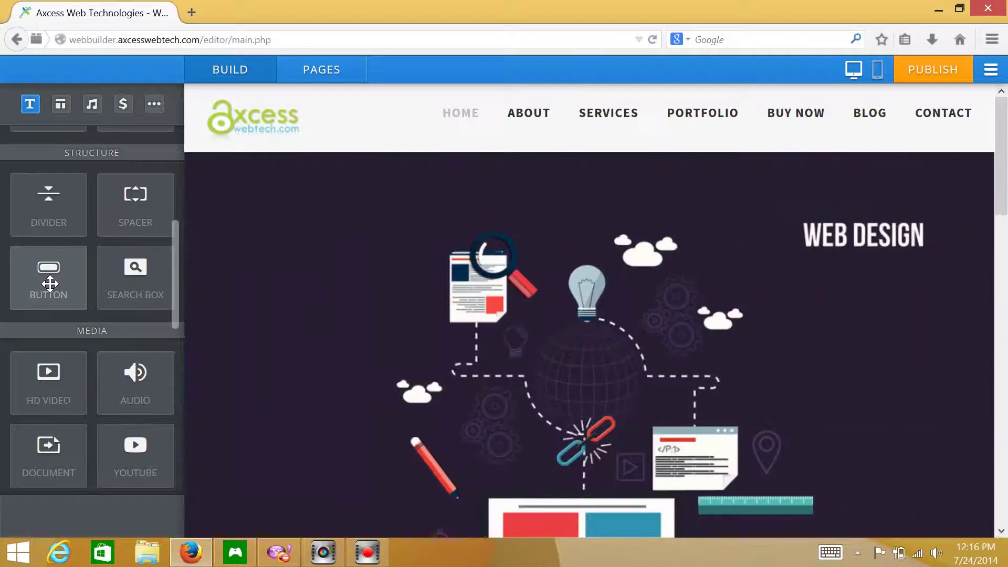
scroll(51, 287, "down", 4)
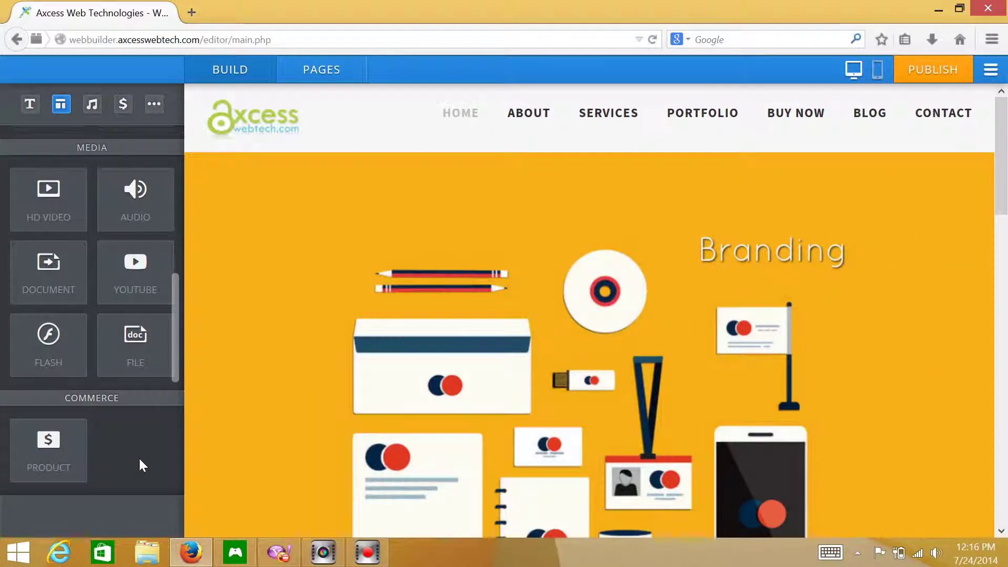
scroll(138, 457, "down", 5)
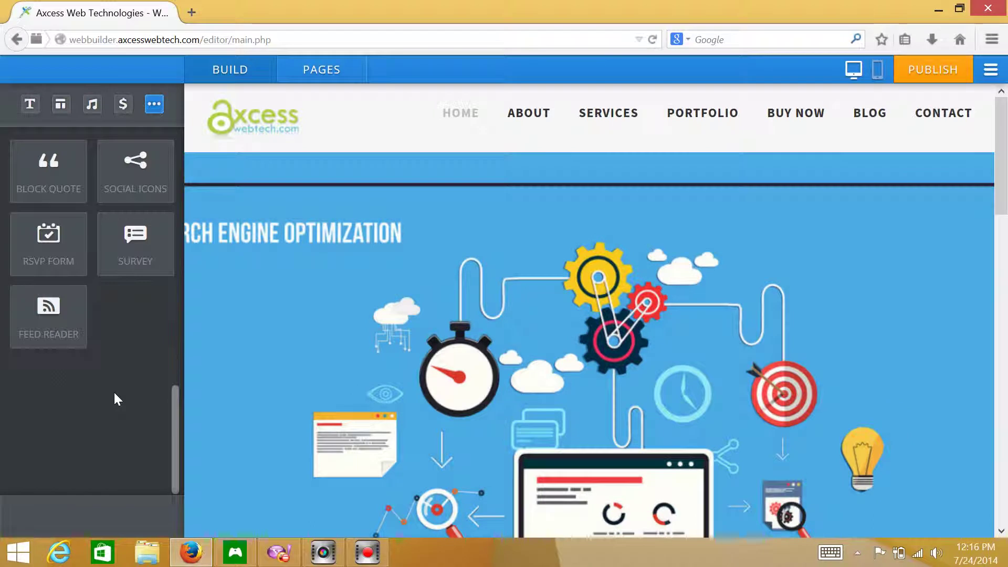
left_click_drag(173, 413, 181, 122)
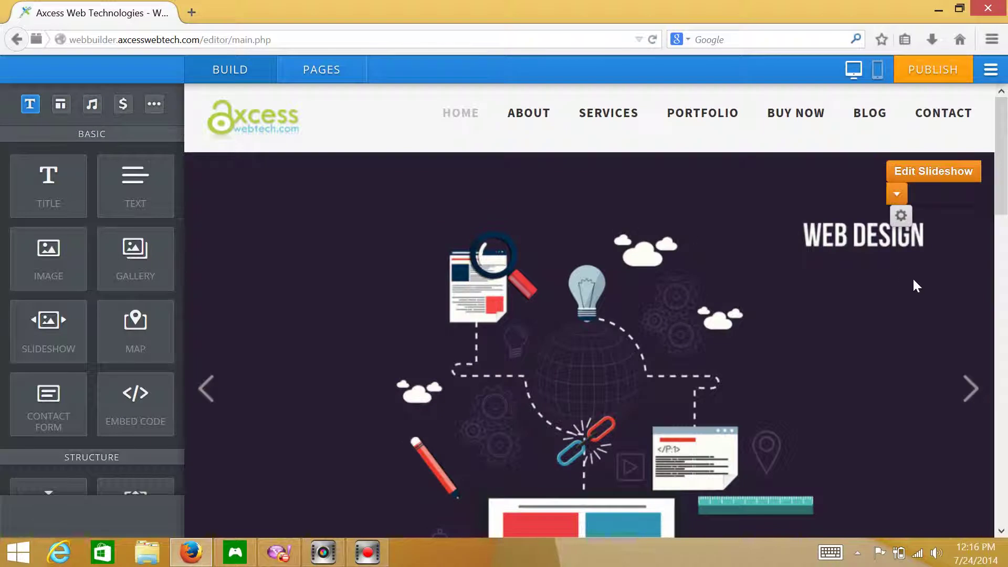
- Change the 'Welcome To Axcess Web Tech' heading to 'Axcess Web Tech'
scroll(913, 281, "down", 5)
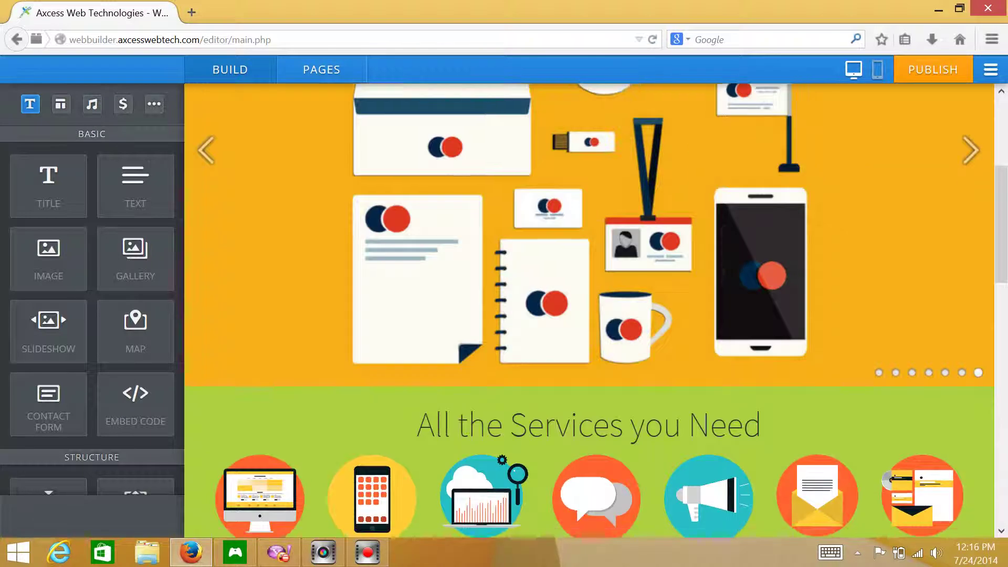
scroll(589, 312, "down", 10)
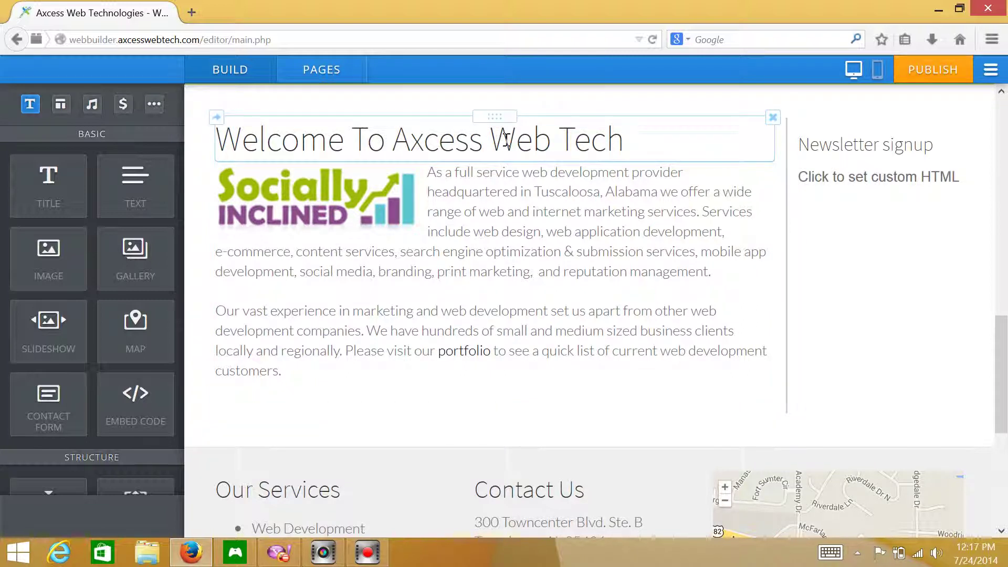
left_click(669, 137)
left_click_drag(666, 135, 205, 174)
key("Delete")
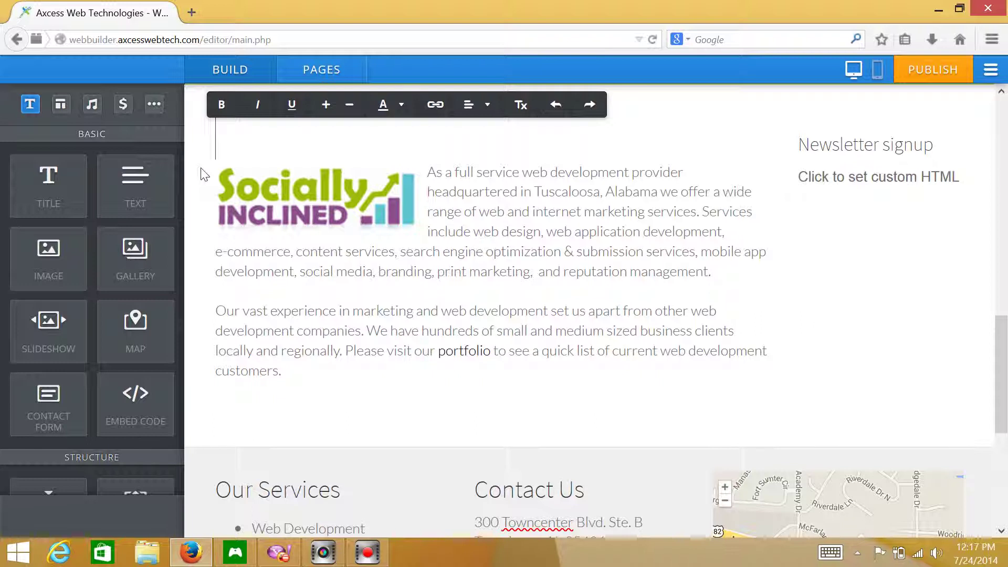
type("Axcess W")
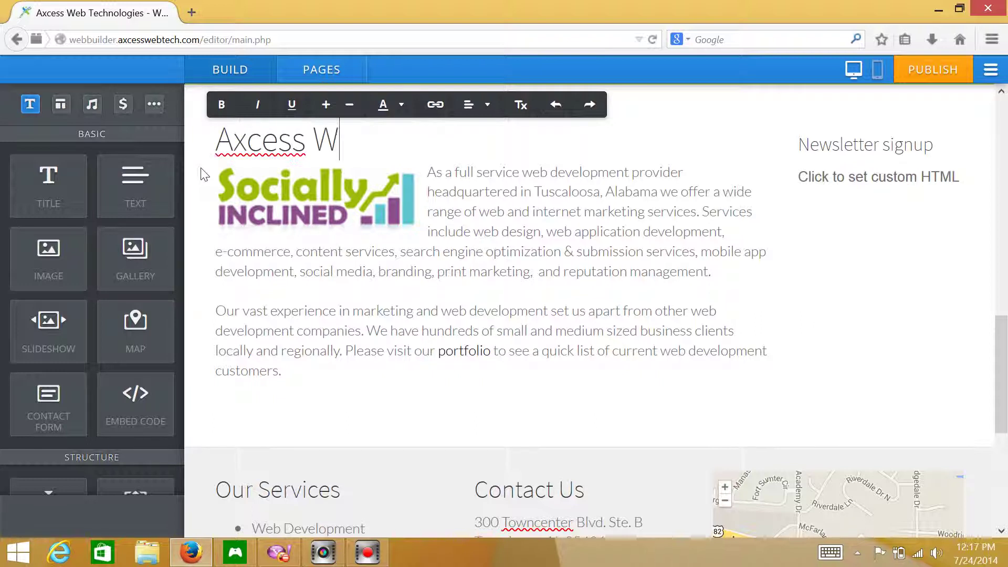
type("eb Tech")
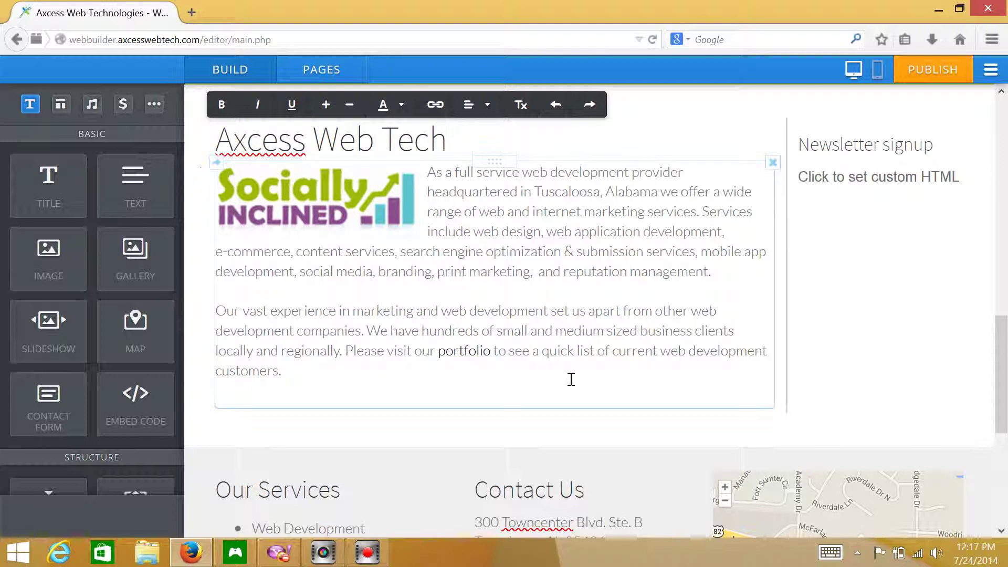
left_click(536, 439)
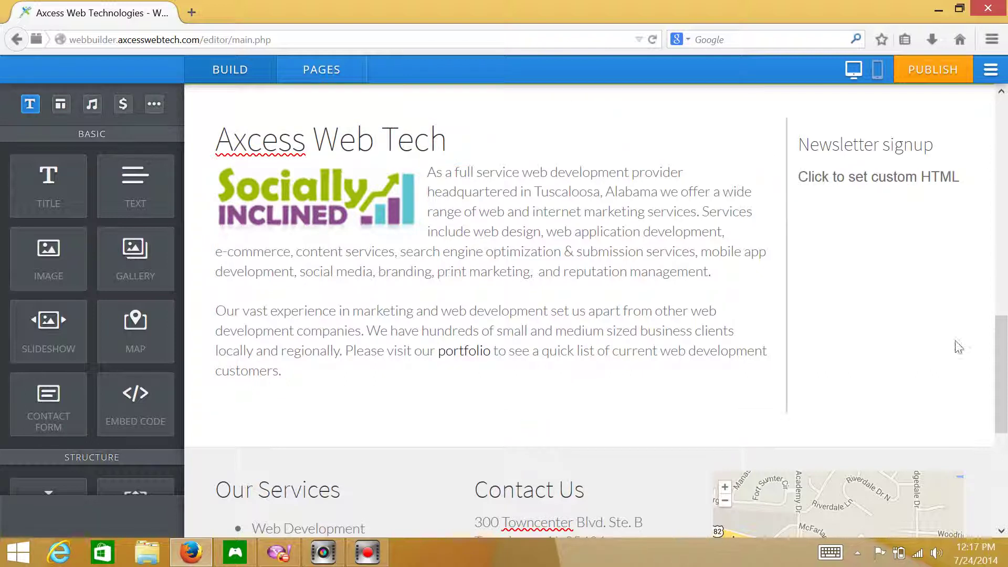
- Tidy the body text so the portfolio sentence ends with a period
left_click(601, 205)
left_click(669, 242)
double_click(609, 272)
left_click(604, 313)
double_click(672, 350)
left_click(603, 404)
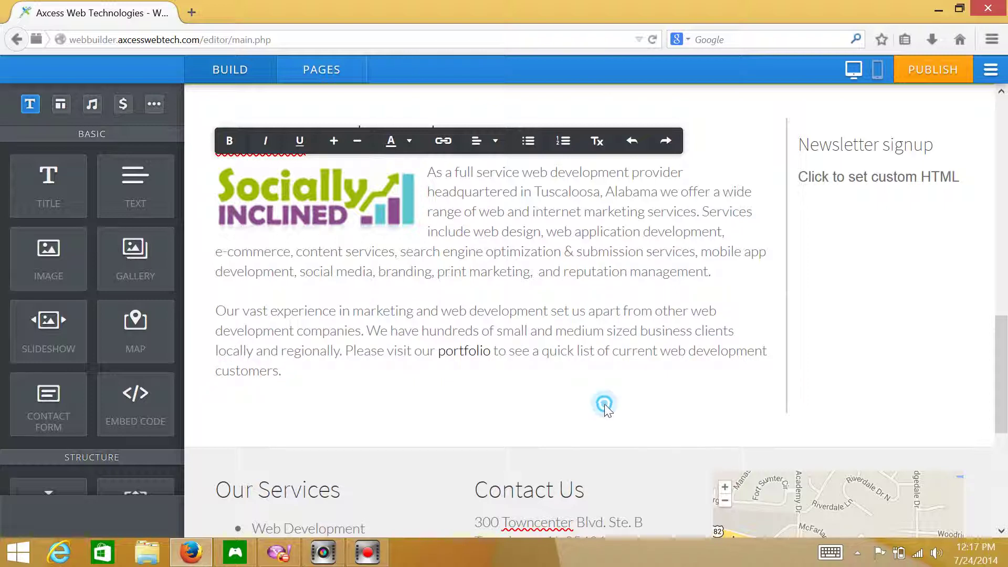
left_click(563, 389)
left_click(383, 377)
key("BackSpace")
key("BackSpace")
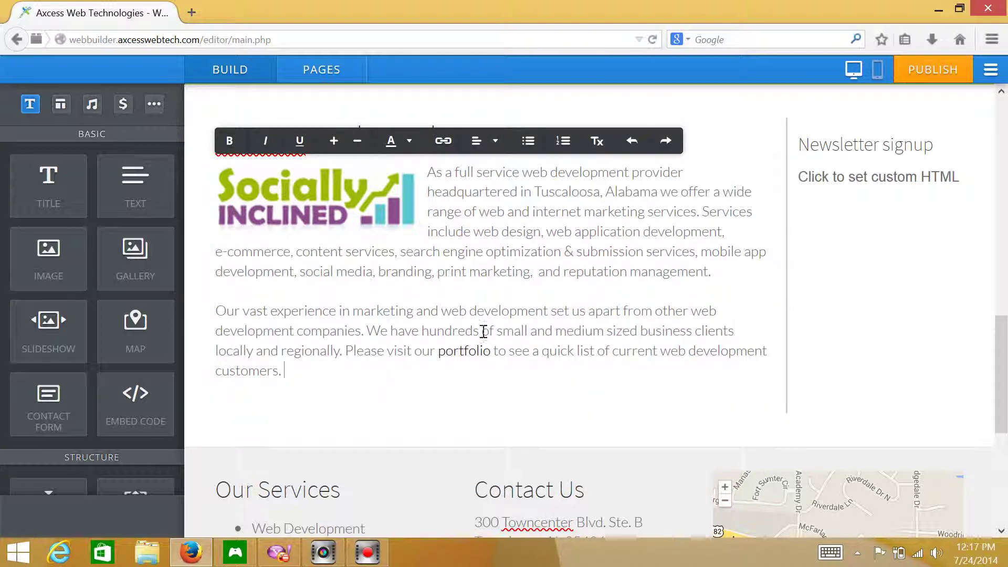
left_click(197, 197)
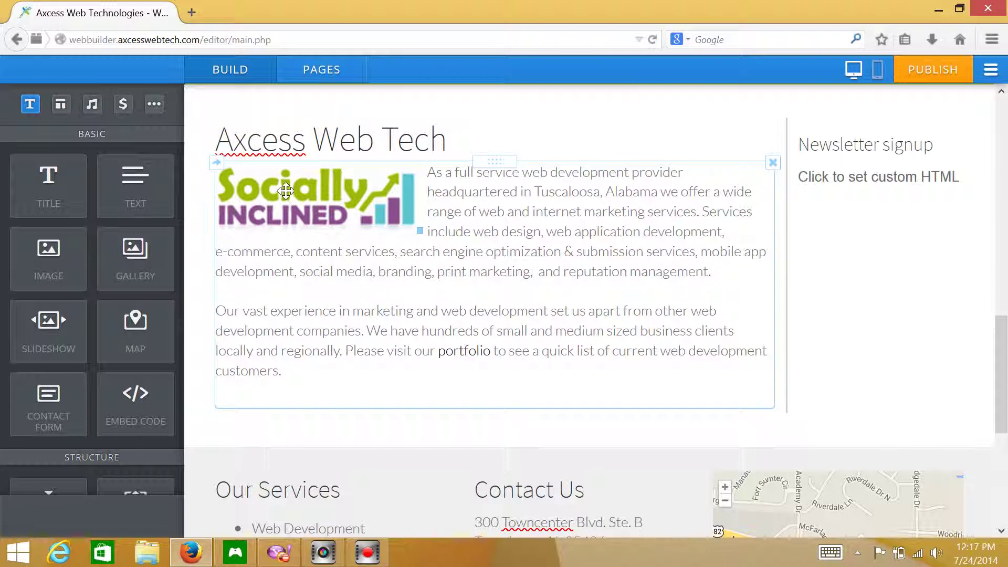
- Replace the Socially Inclined logo with the uploaded onlinestrategy photo
left_click(284, 192)
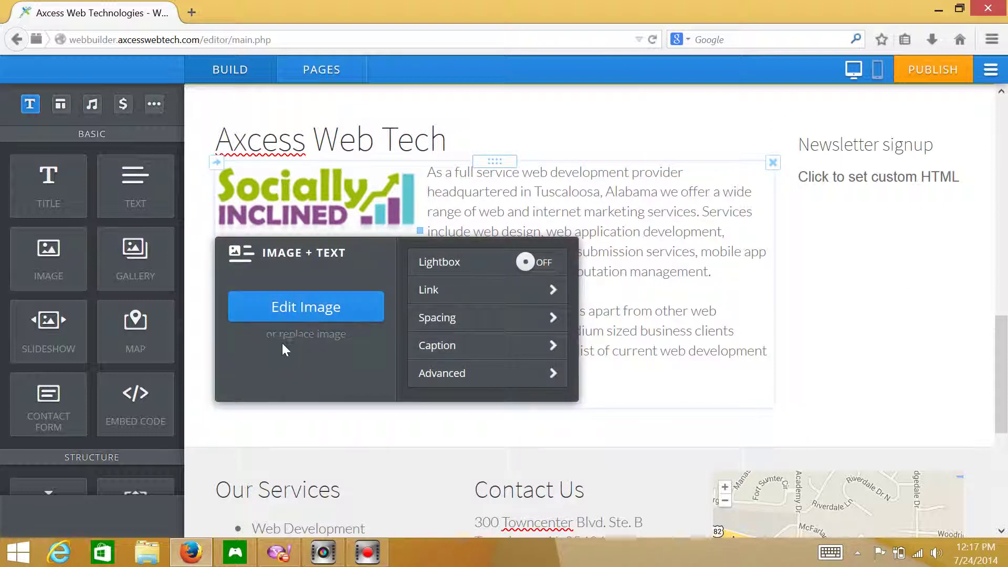
left_click(308, 336)
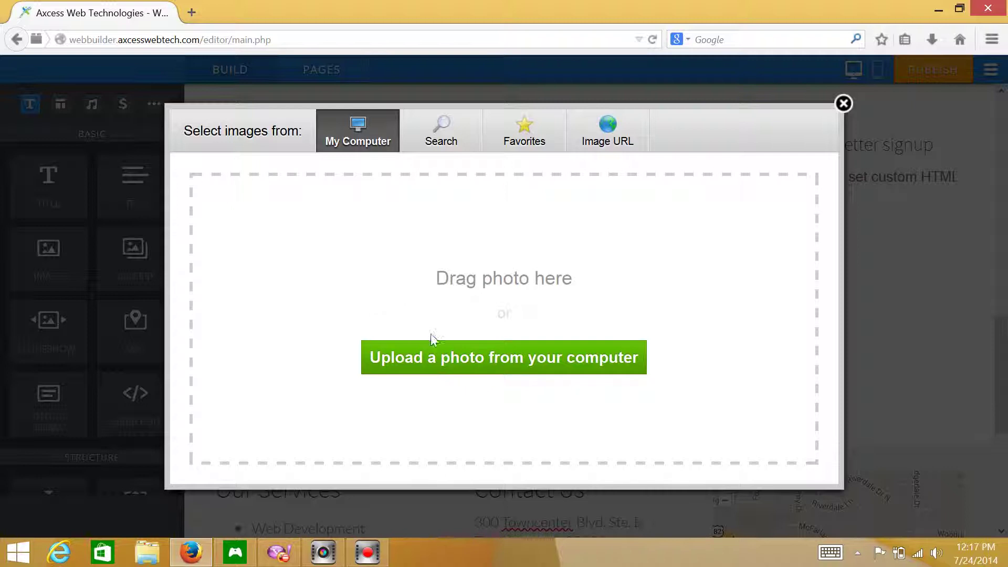
left_click(532, 362)
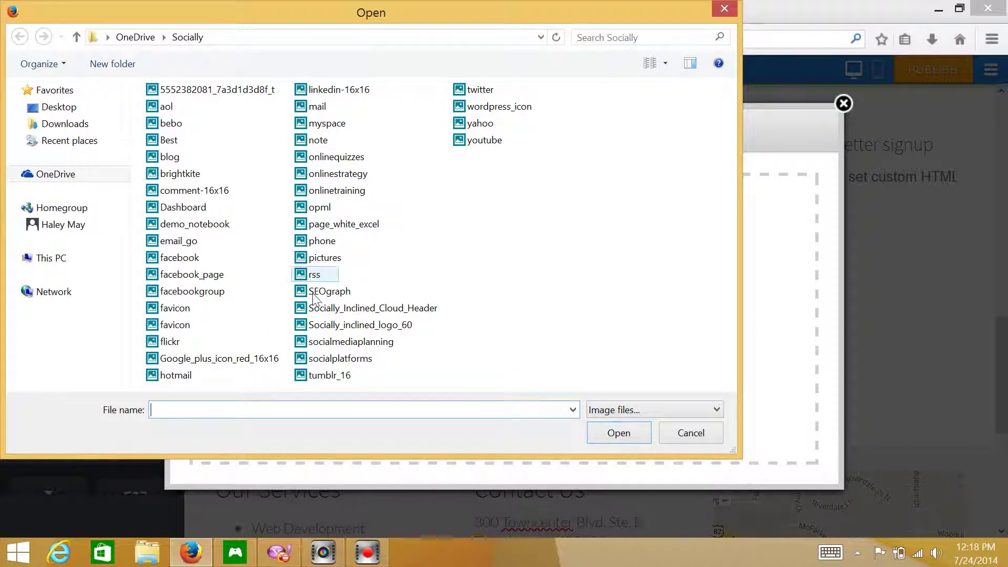
double_click(362, 178)
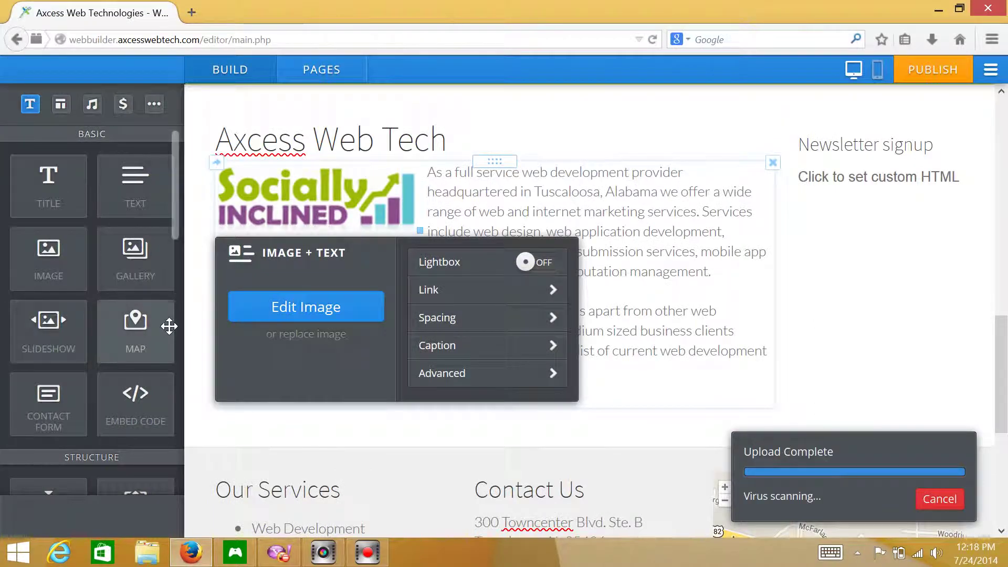
left_click(204, 334)
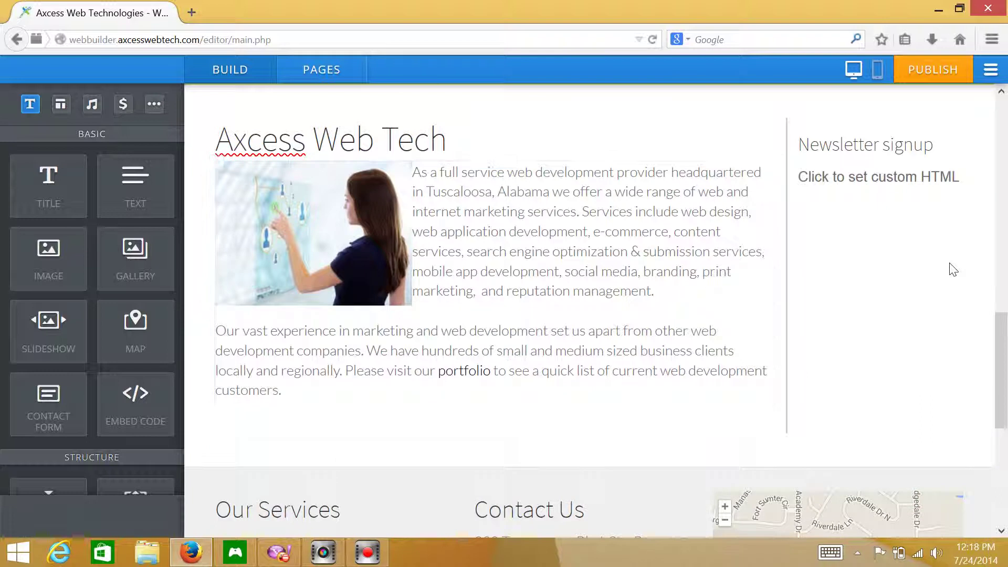
- Open the header slideshow in the Image Editor, cancelling an attempt to add a slide
left_click(1001, 326)
left_click_drag(1001, 326, 999, 135)
mouse_move(707, 207)
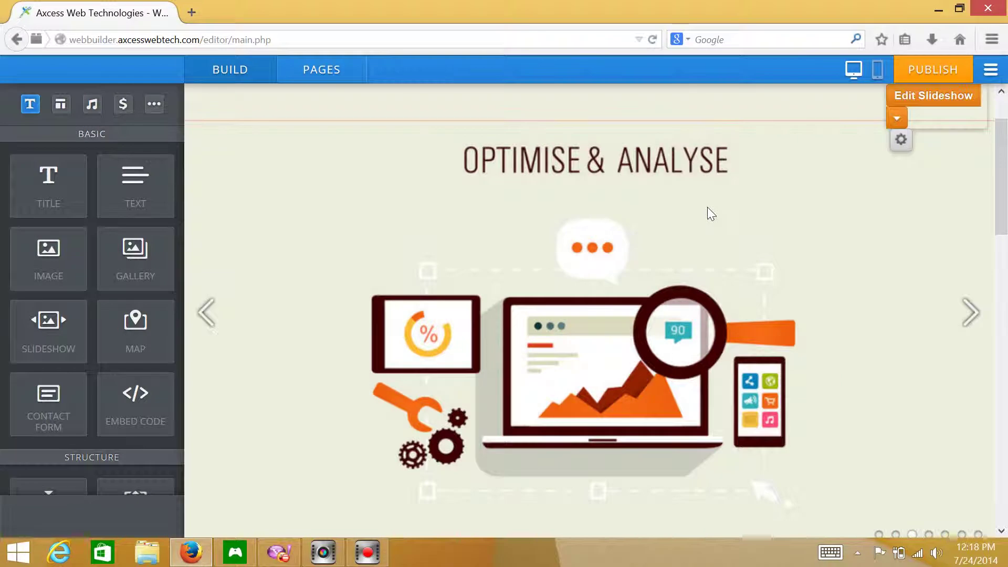
left_click(917, 99)
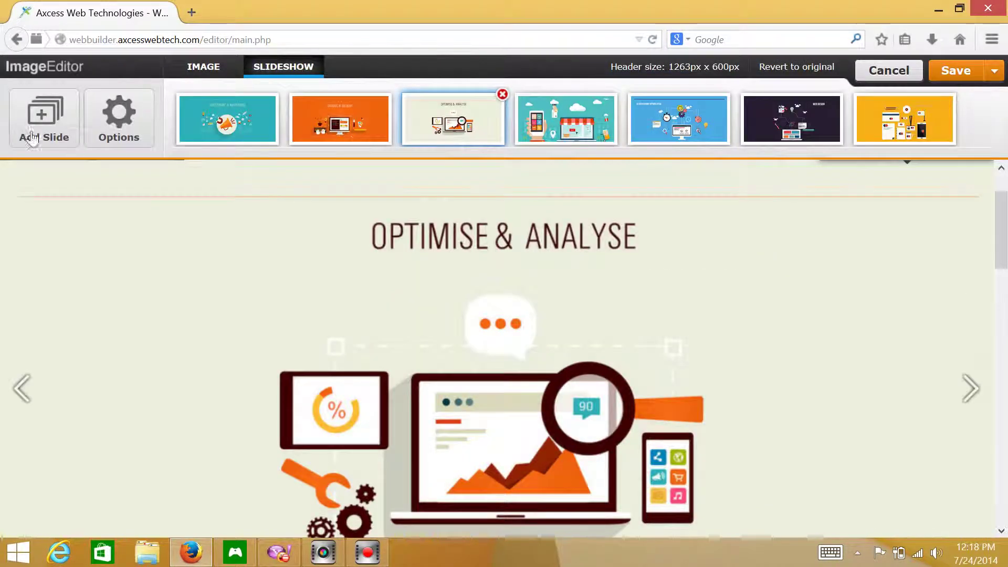
left_click(50, 115)
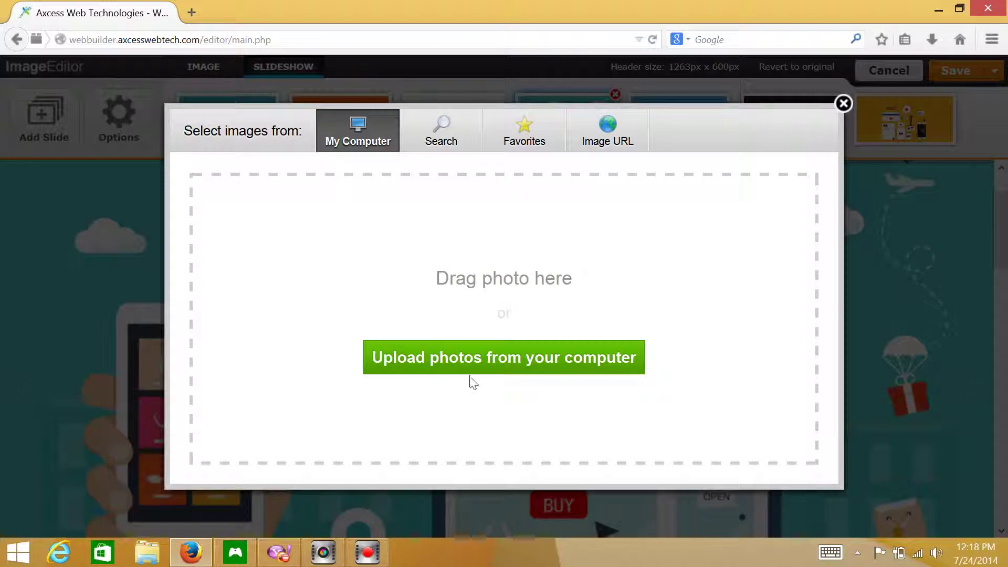
left_click(446, 356)
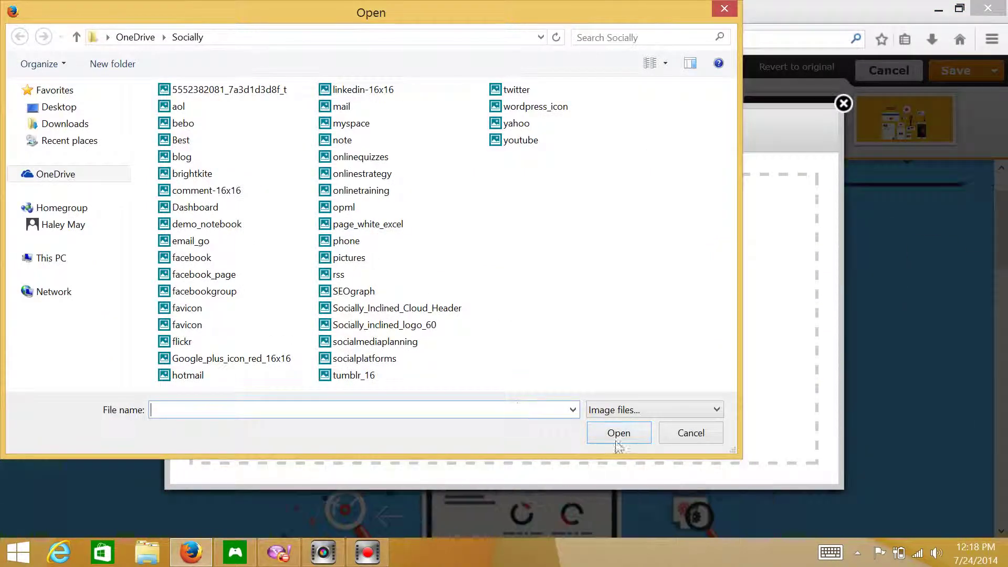
left_click(714, 440)
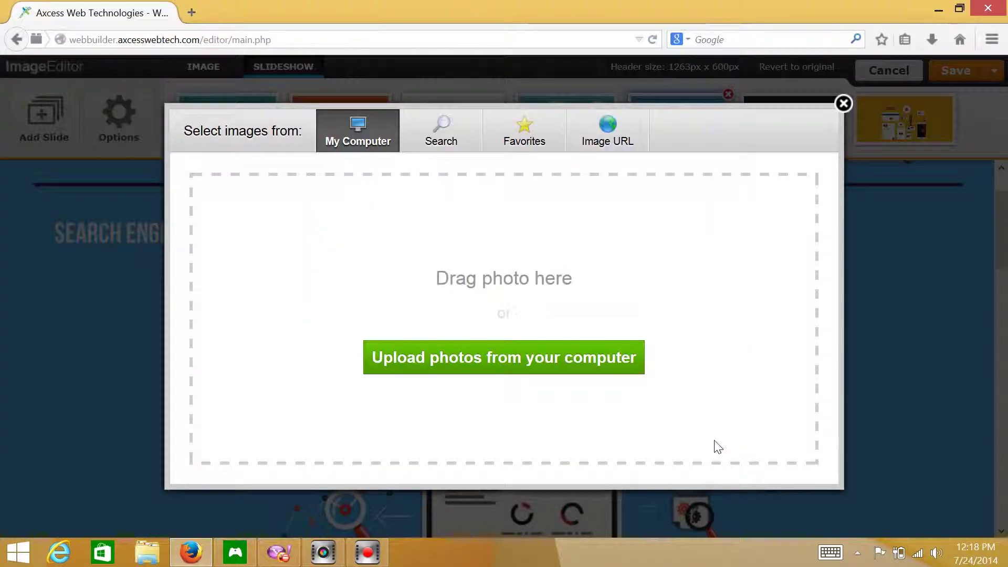
left_click(843, 103)
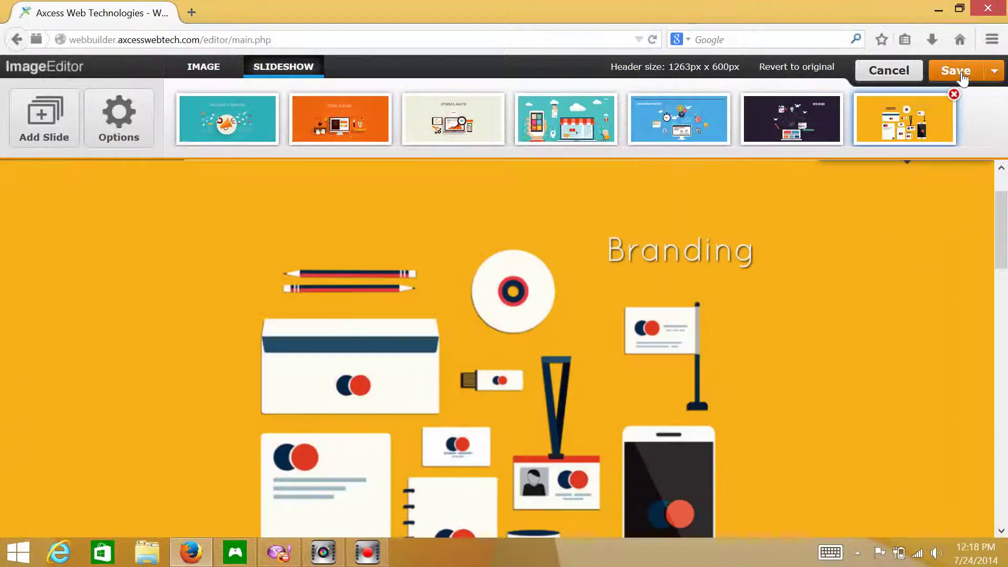
- Save the slideshow, then add a full-width 'You Need a Web site' title below the intro
left_click(956, 70)
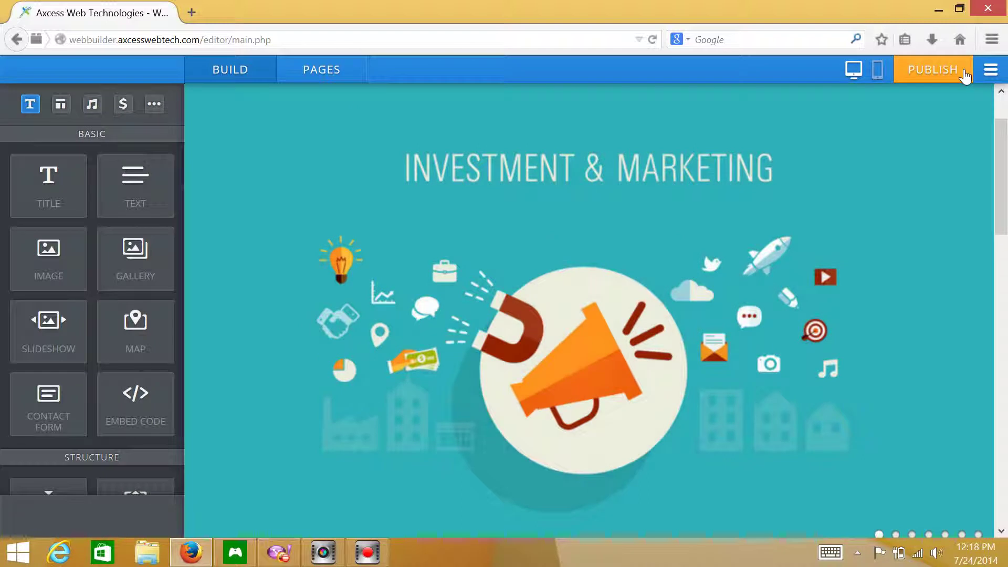
left_click_drag(1000, 231, 1000, 351)
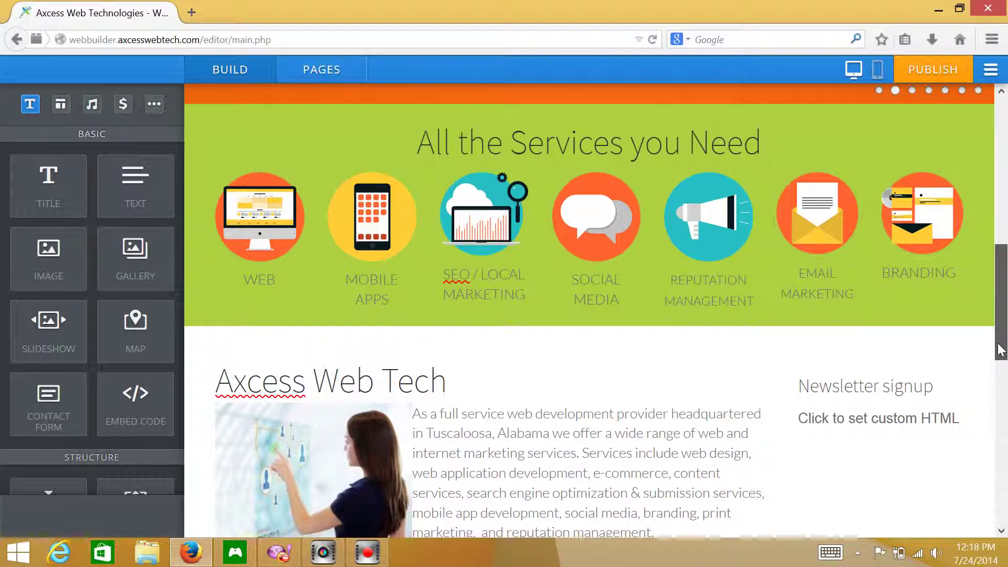
scroll(414, 293, "down", 10)
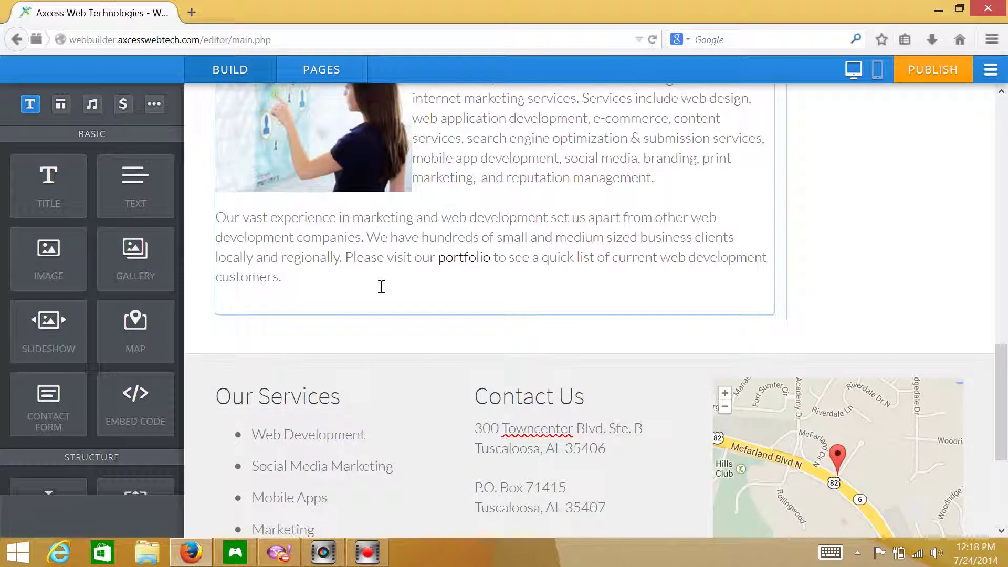
left_click_drag(45, 181, 317, 313)
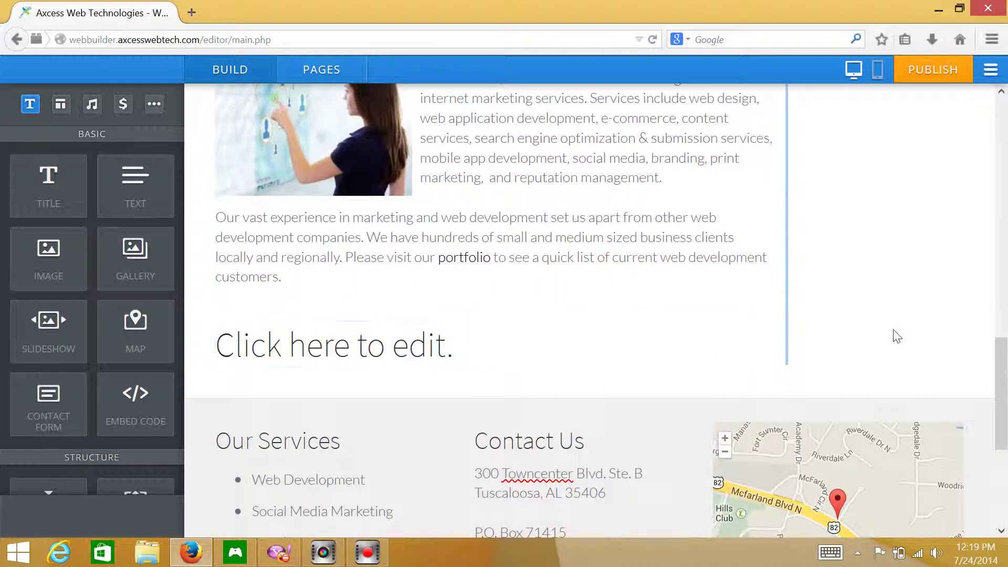
left_click_drag(508, 342, 585, 385)
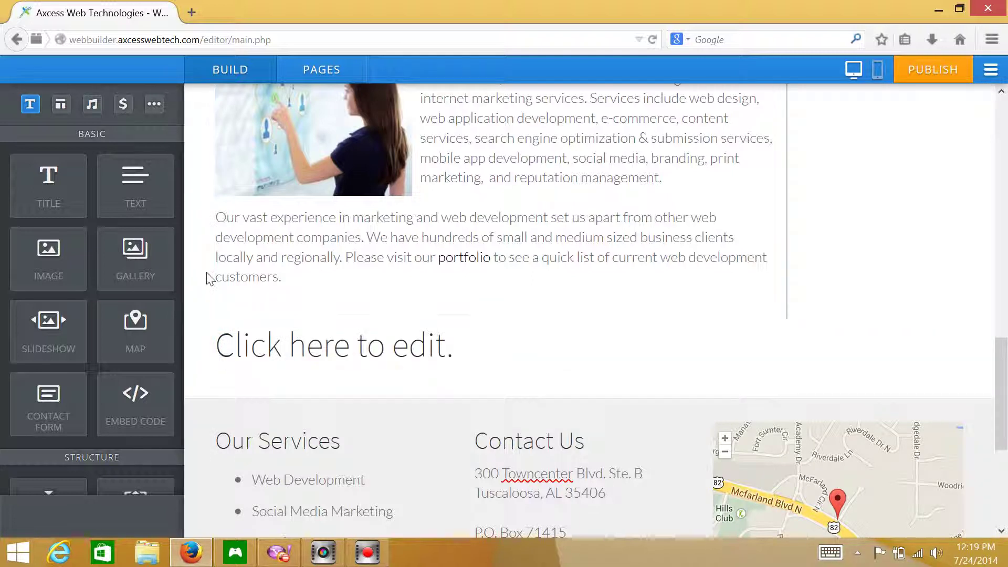
scroll(209, 280, "down", 2)
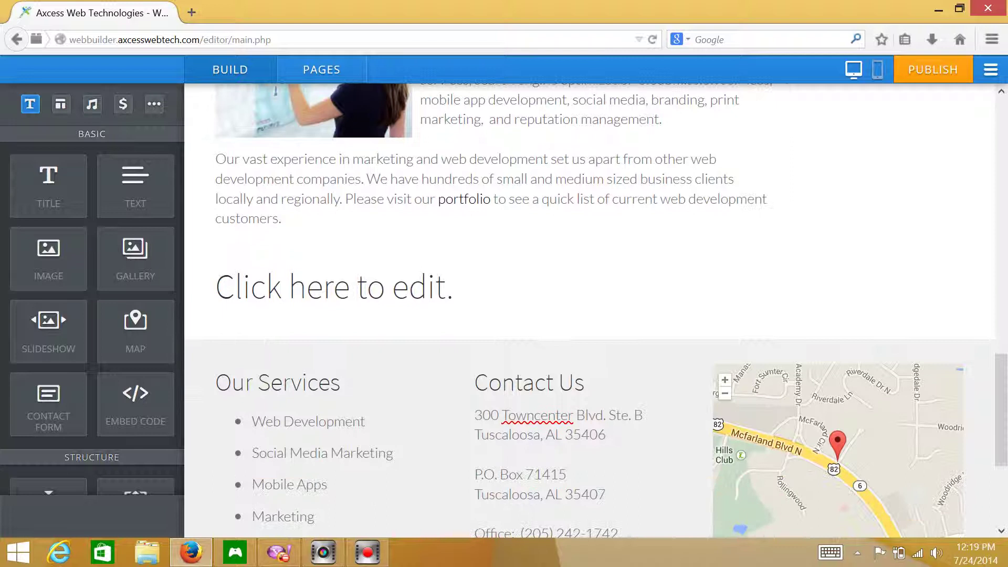
left_click(407, 295)
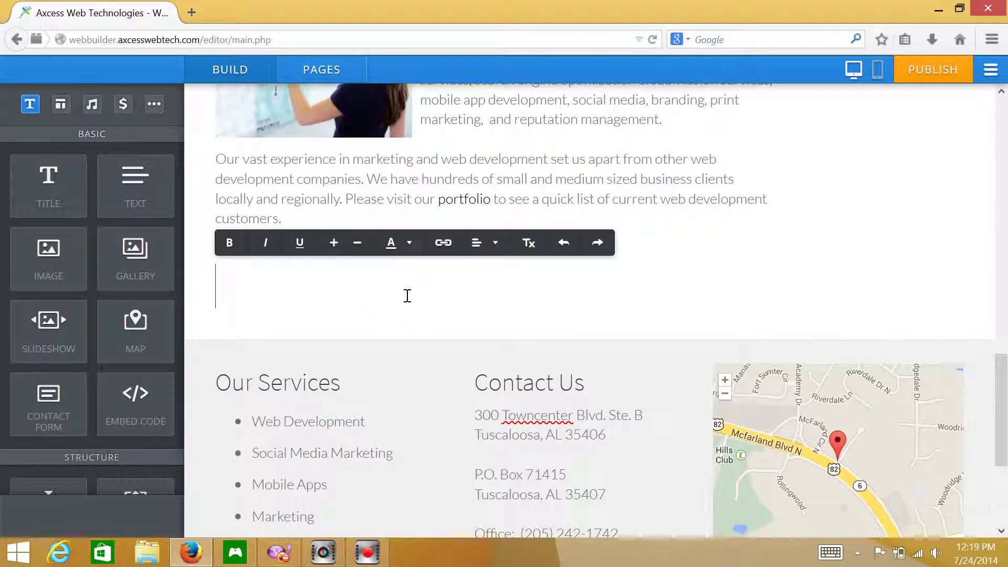
type("You Need")
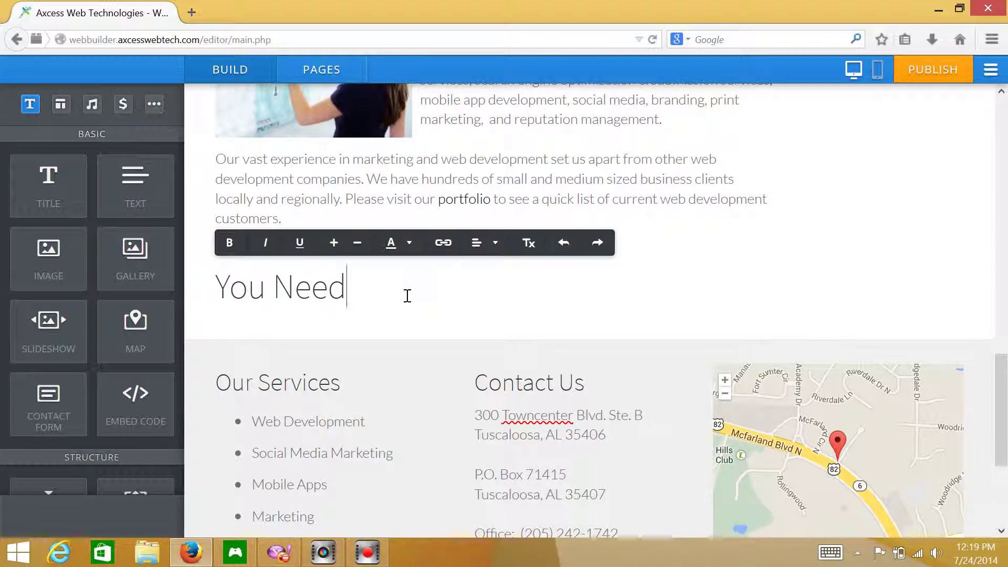
type(" a Web ")
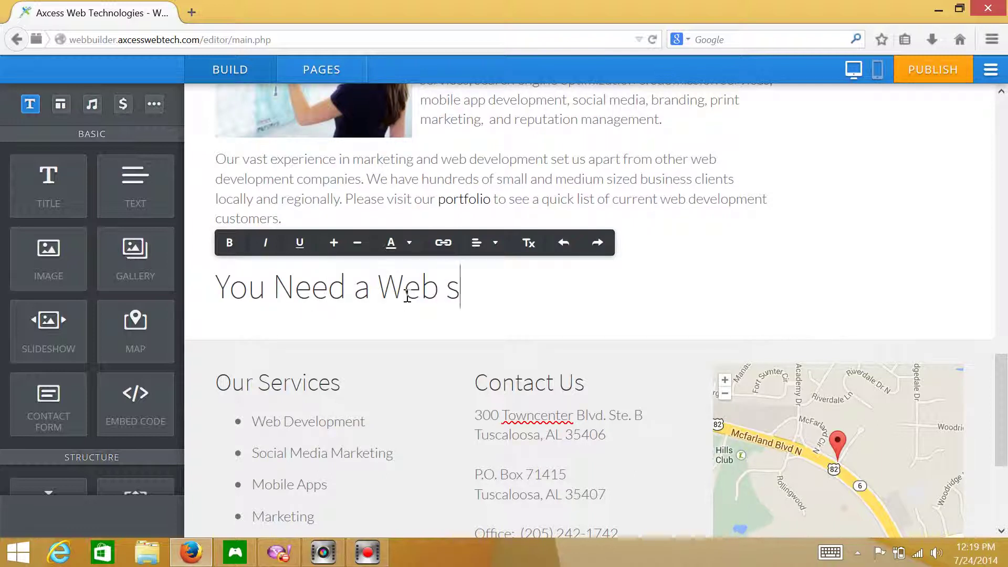
type("site")
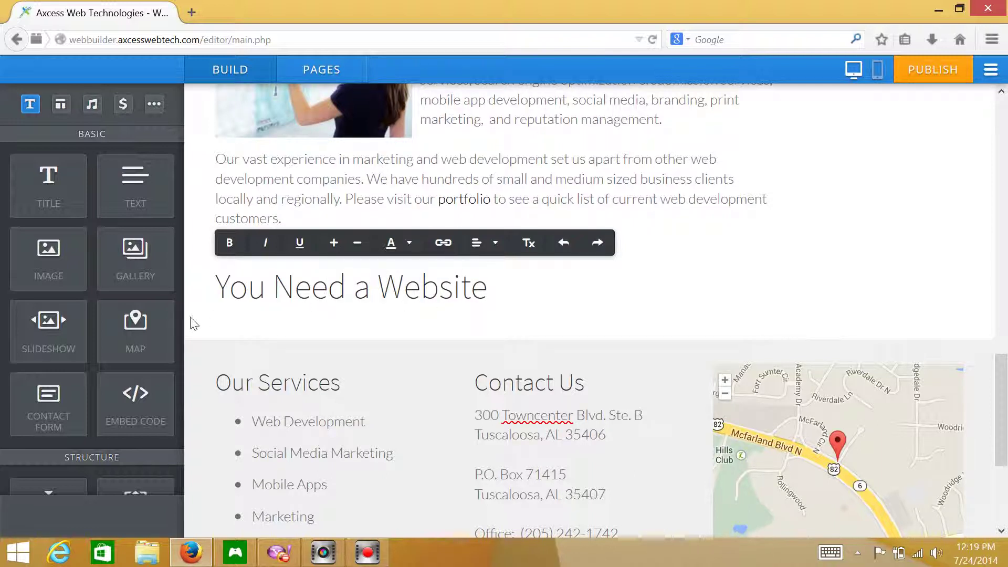
left_click(194, 322)
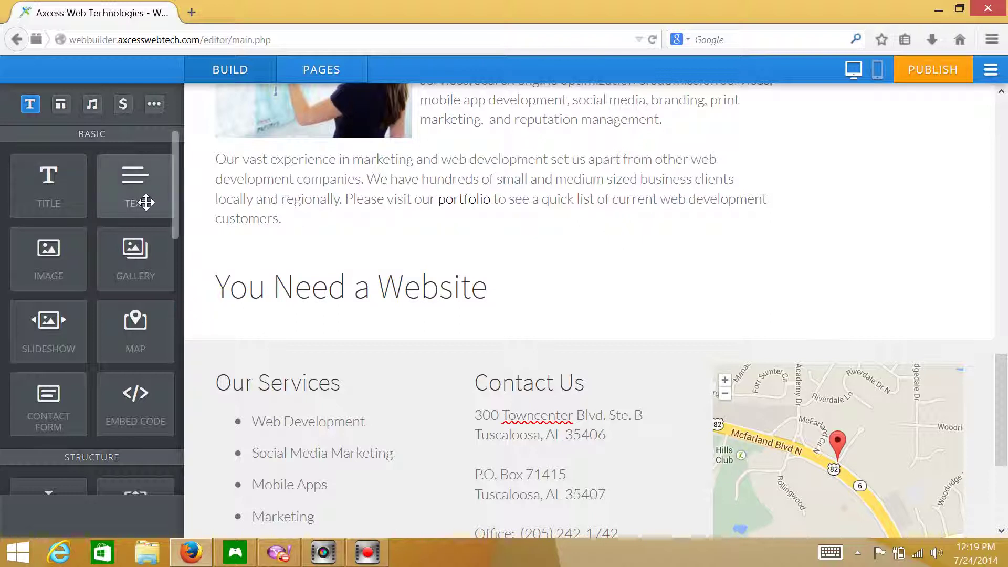
- Add a text block under the title reading 'Websites are a great way to grow your business.'
left_click_drag(143, 203, 334, 317)
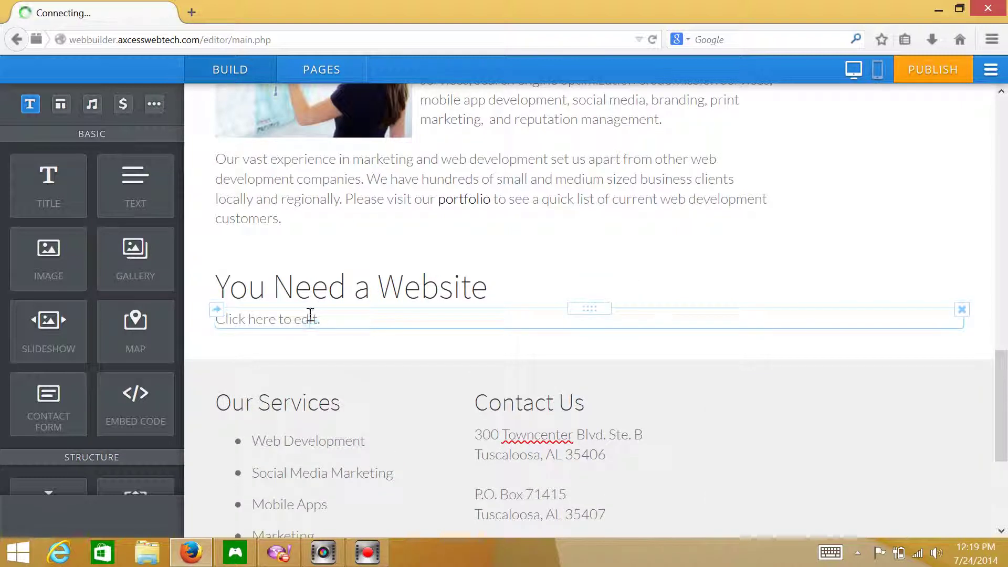
left_click(310, 315)
type("Web")
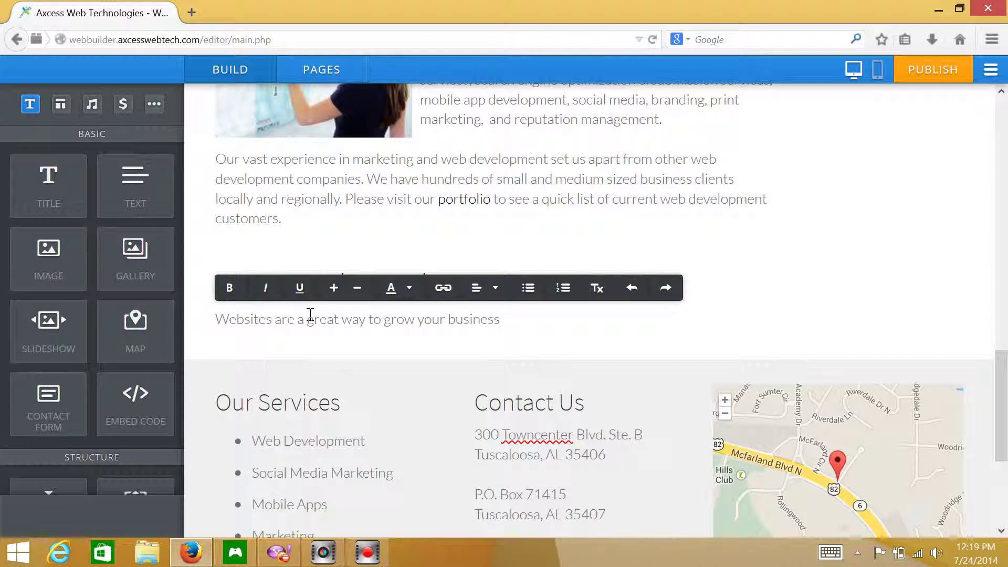
left_click(212, 324)
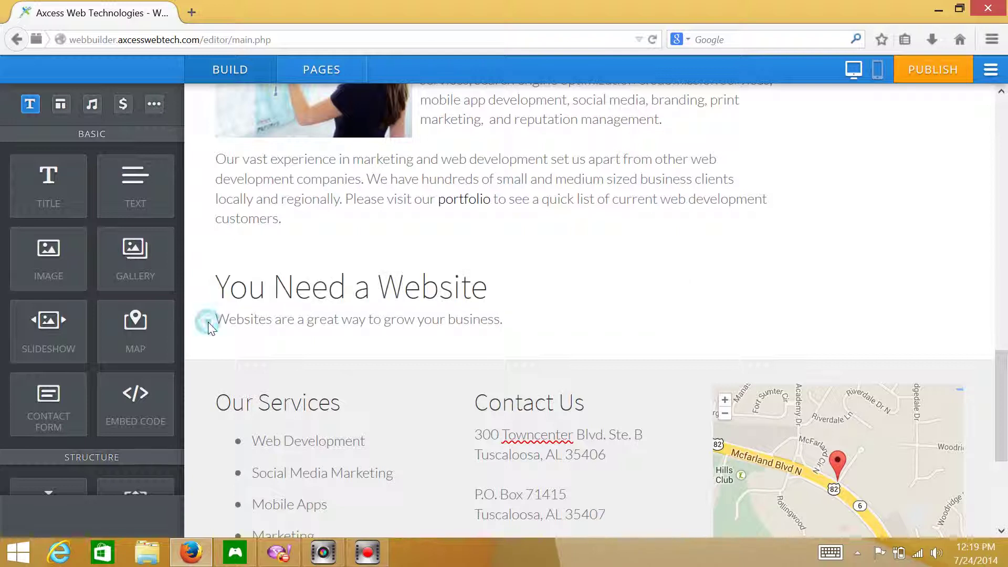
- Add an image element beside the business text and upload SEOgraph from the computer into it
mouse_move(47, 249)
left_mouse_down()
mouse_move(129, 288)
mouse_move(226, 276)
mouse_move(281, 298)
mouse_move(290, 315)
mouse_move(321, 320)
mouse_move(196, 315)
mouse_move(289, 313)
mouse_move(295, 323)
left_mouse_up()
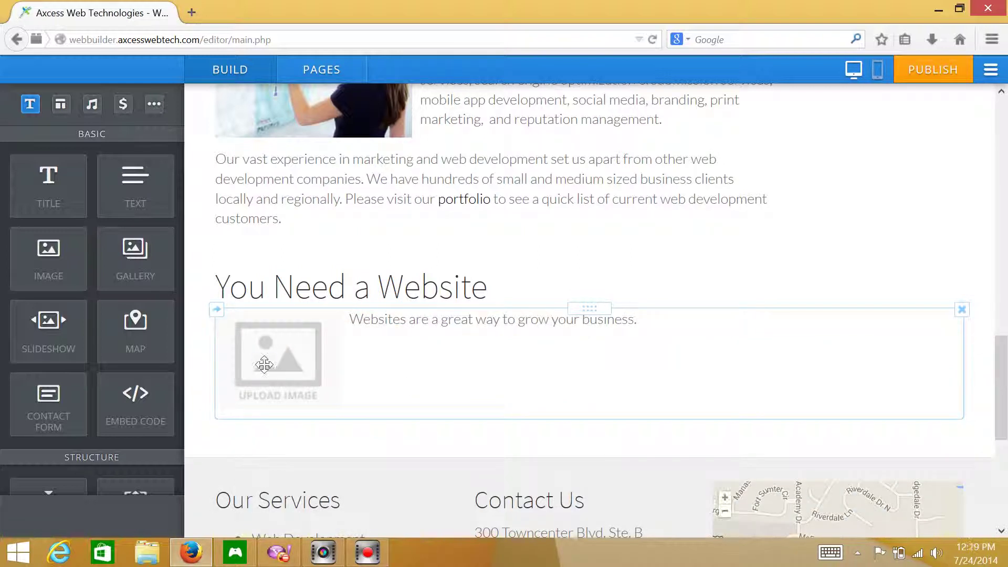
left_click(268, 370)
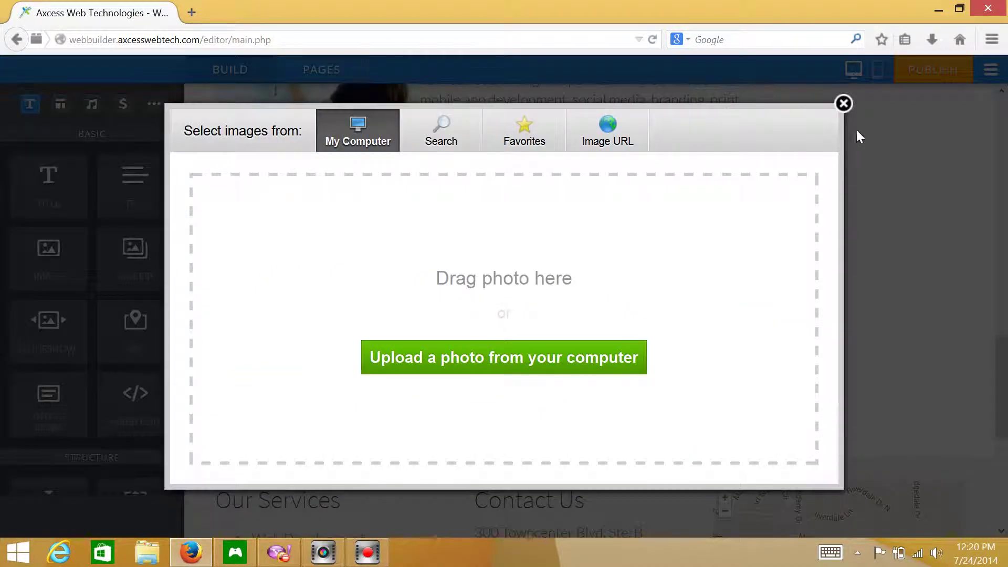
left_click(843, 104)
left_click(289, 358)
left_click(449, 348)
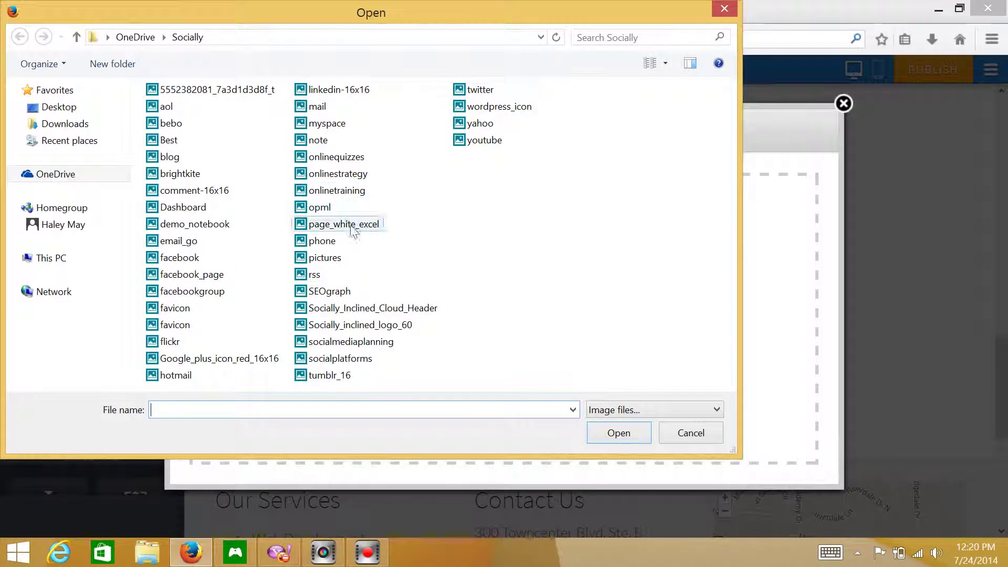
double_click(335, 290)
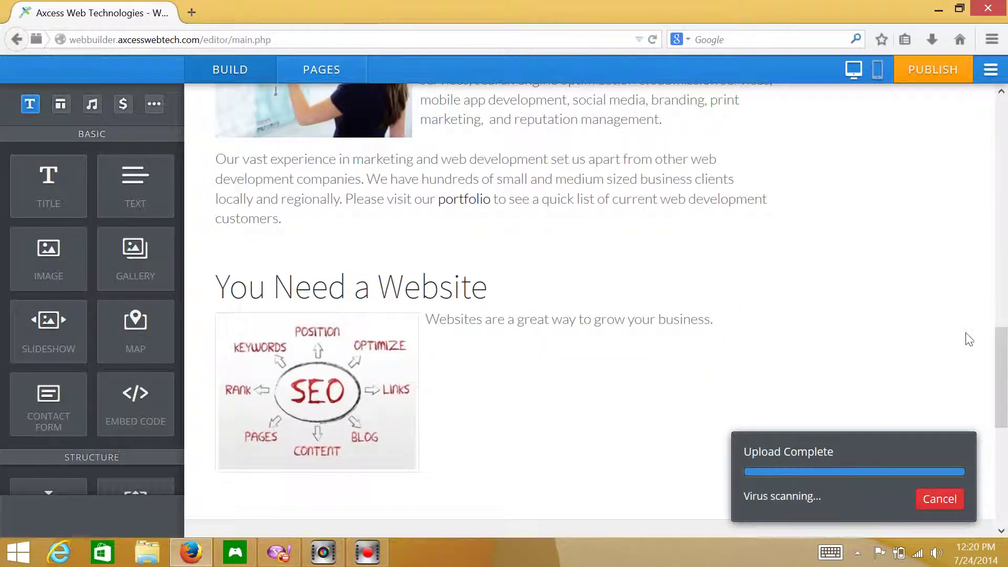
left_click_drag(1002, 367, 1001, 409)
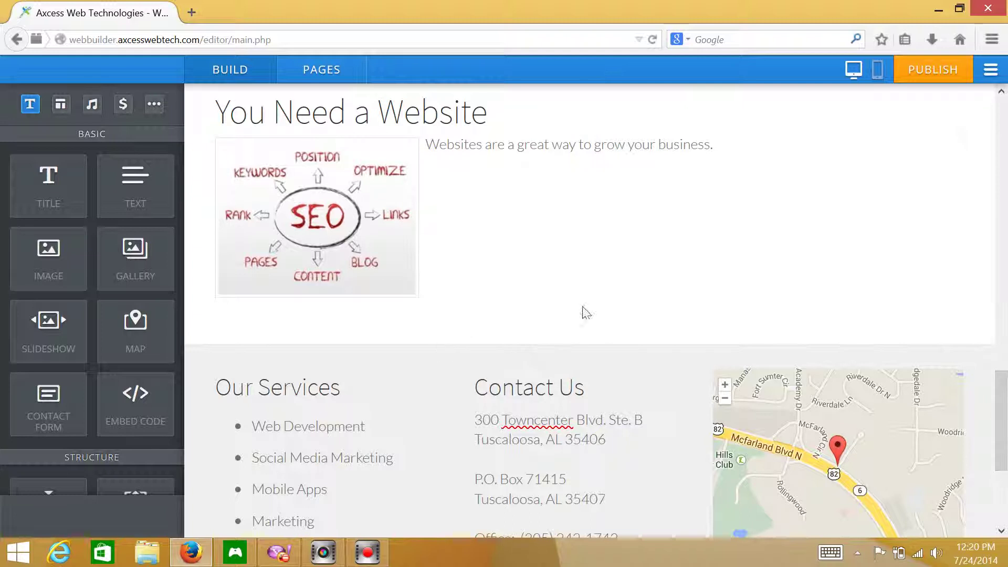
- Scroll through the About page, then switch to the Pages manager showing the Home page settings
left_click_drag(1005, 375, 1004, 336)
scroll(306, 222, "down", 4)
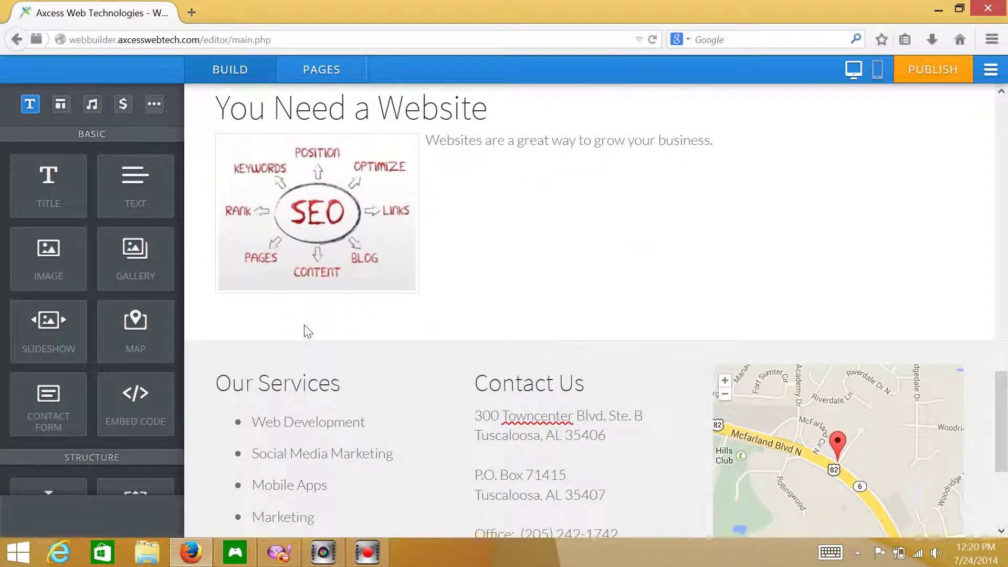
left_click_drag(1000, 399, 949, 77)
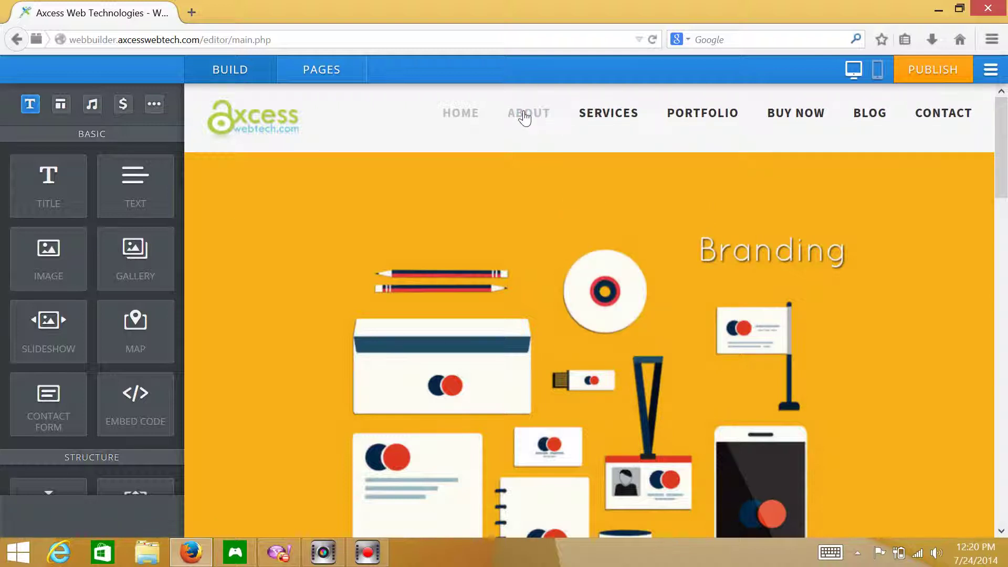
mouse_move(220, 212)
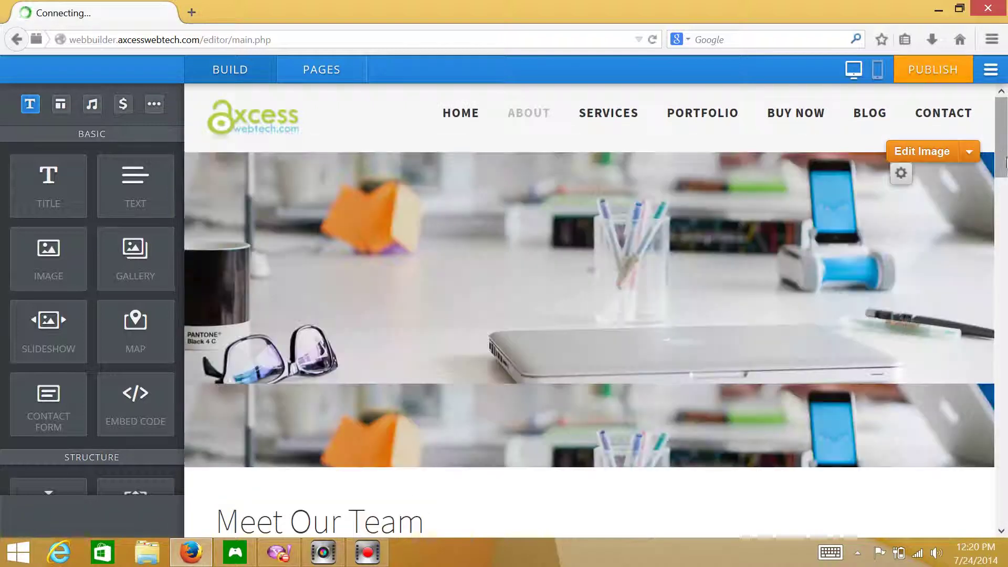
mouse_move(999, 153)
left_mouse_down()
mouse_move(1003, 302)
mouse_move(1000, 152)
left_mouse_up()
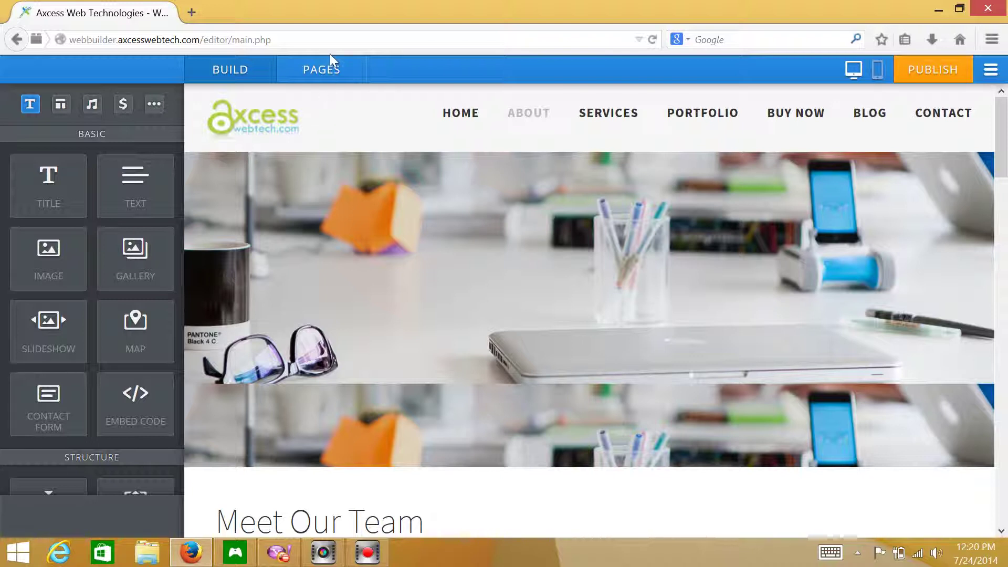
left_click(321, 69)
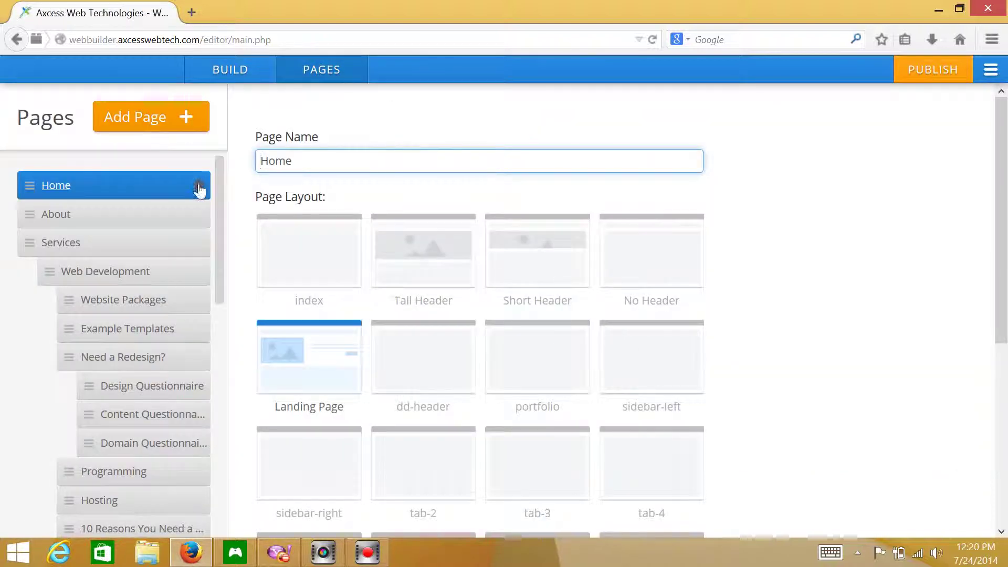
- Add a Standard Page named 'New Page' using the index layout and Save & Edit it
left_click(174, 117)
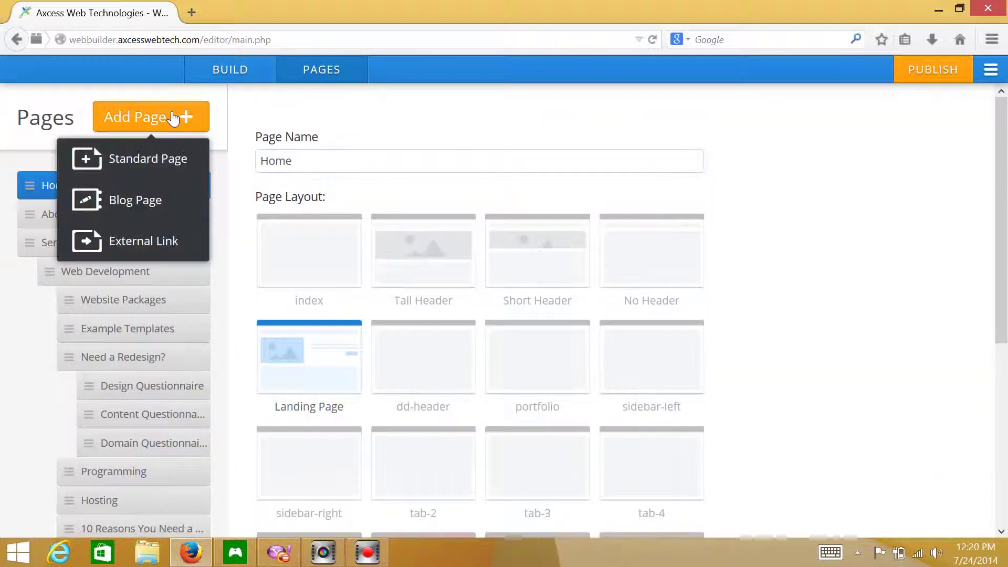
left_click(141, 160)
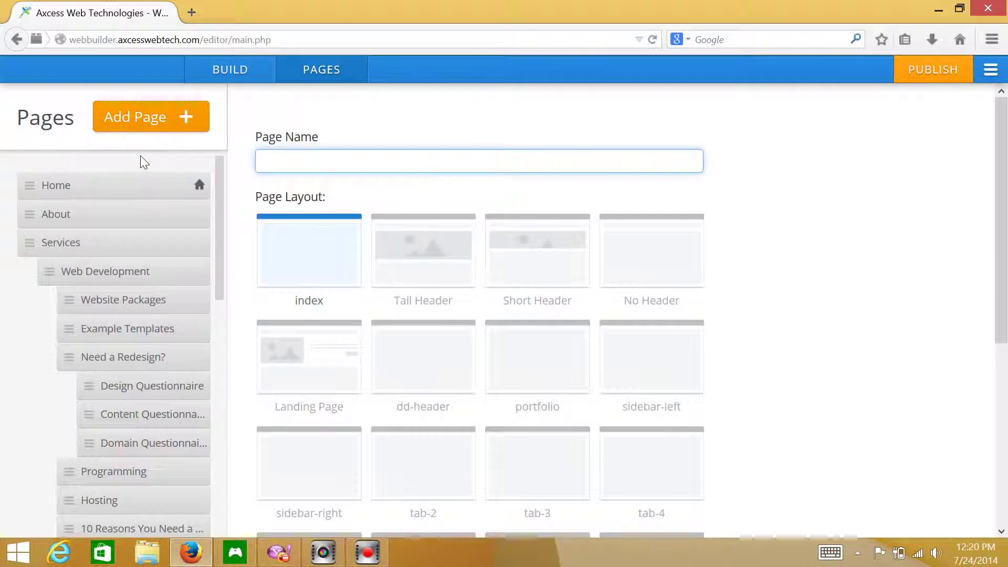
mouse_move(218, 199)
left_mouse_down()
mouse_move(221, 449)
mouse_move(220, 201)
left_mouse_up()
left_click(336, 153)
type("New Page")
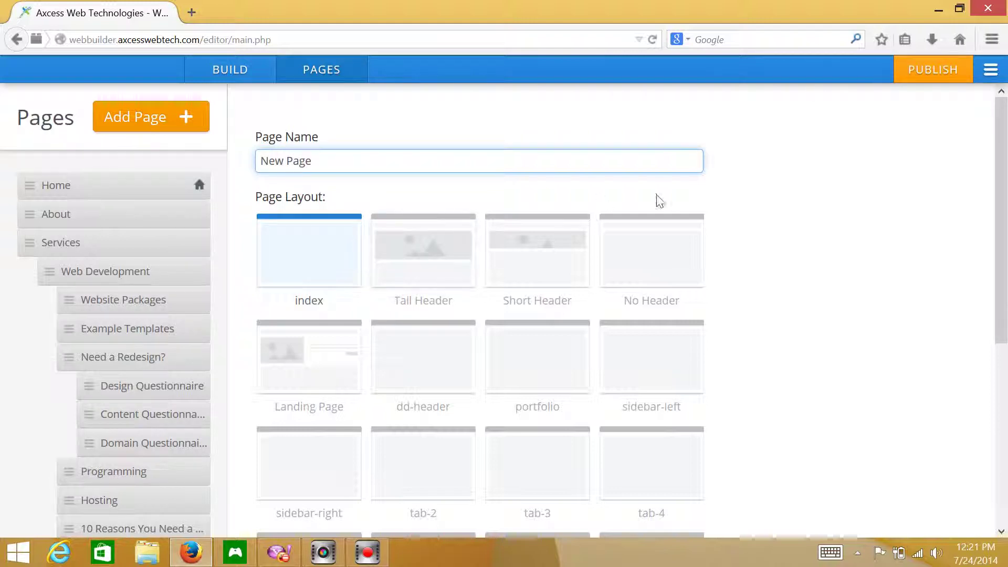
scroll(673, 203, "down", 5)
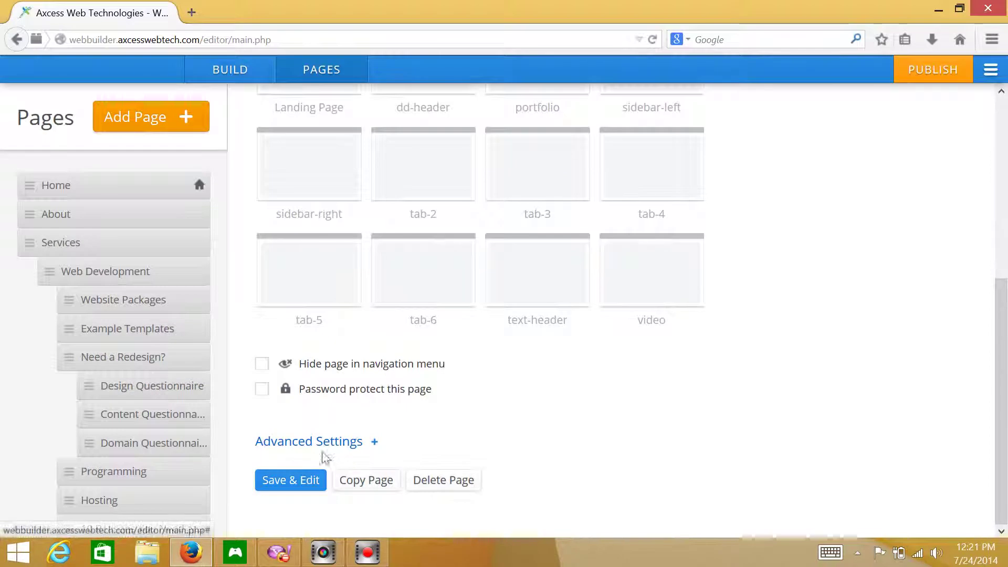
left_click(275, 479)
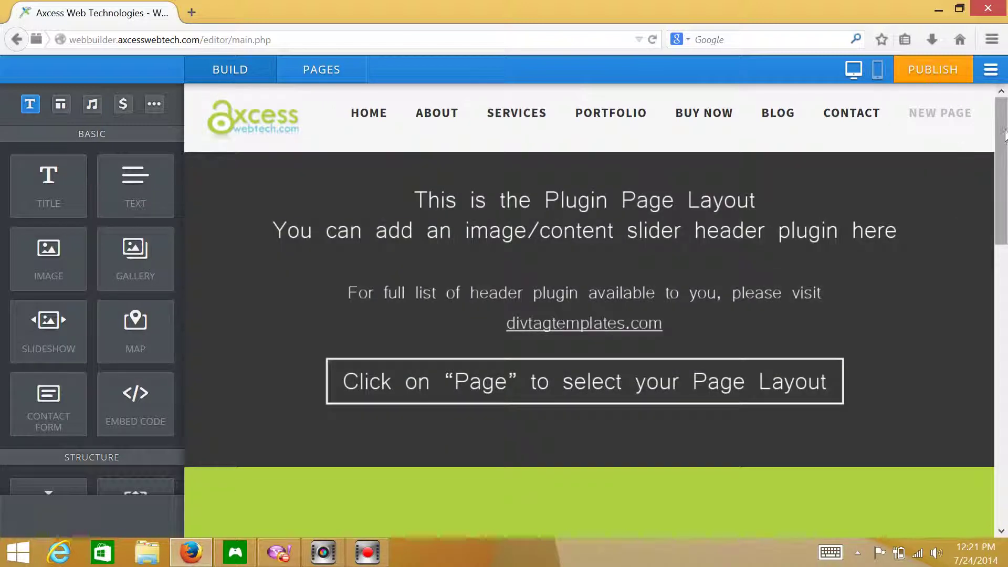
- Drag a Gallery element from the Basic panel into the empty DRAG ELEMENTS HERE area
left_click_drag(1004, 135, 1005, 295)
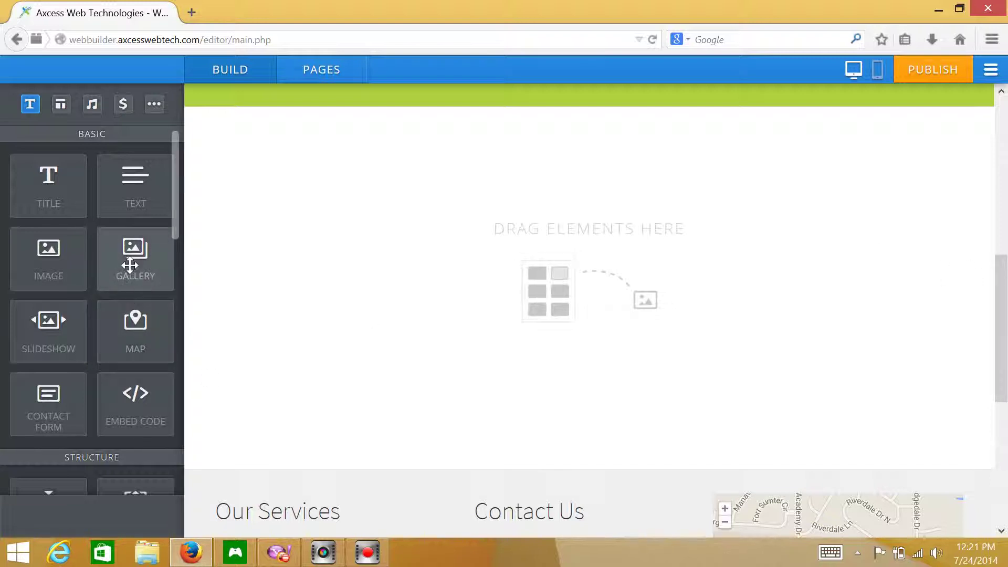
left_click_drag(130, 265, 447, 233)
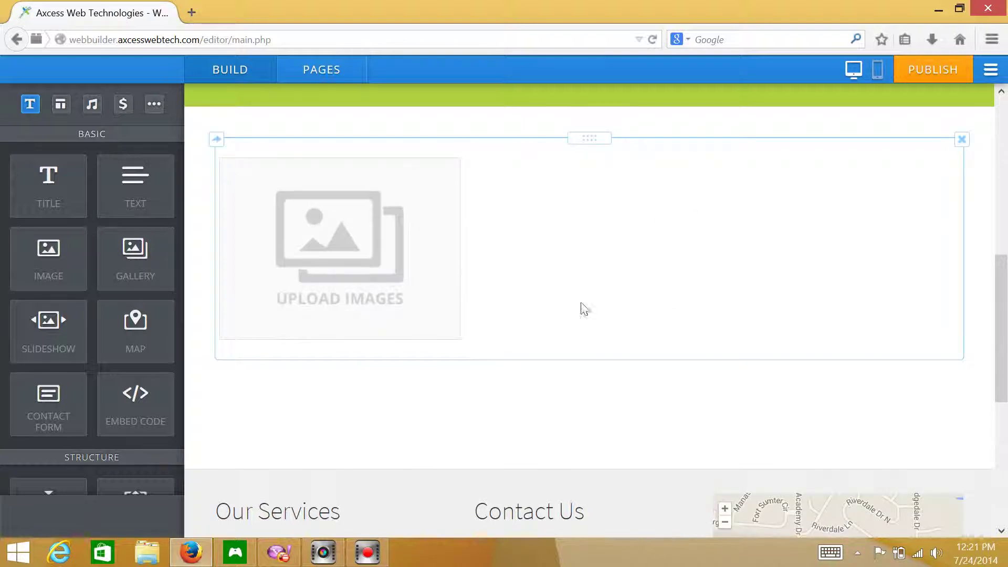
- Upload onlinequizzes, onlinestrategy, onlinetraining and opml from the computer into the gallery
left_click(338, 253)
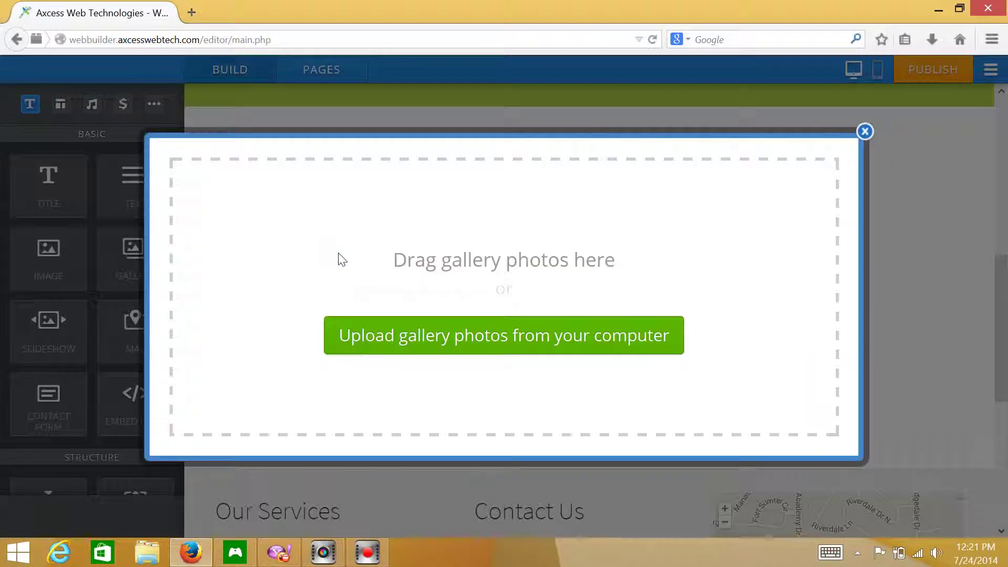
left_click(484, 341)
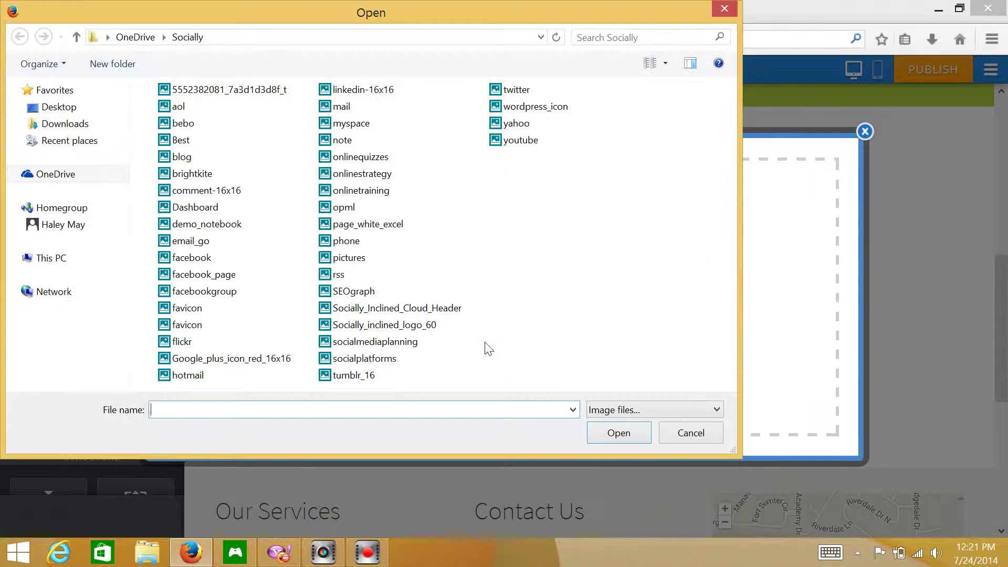
left_click(311, 157)
left_click(312, 173)
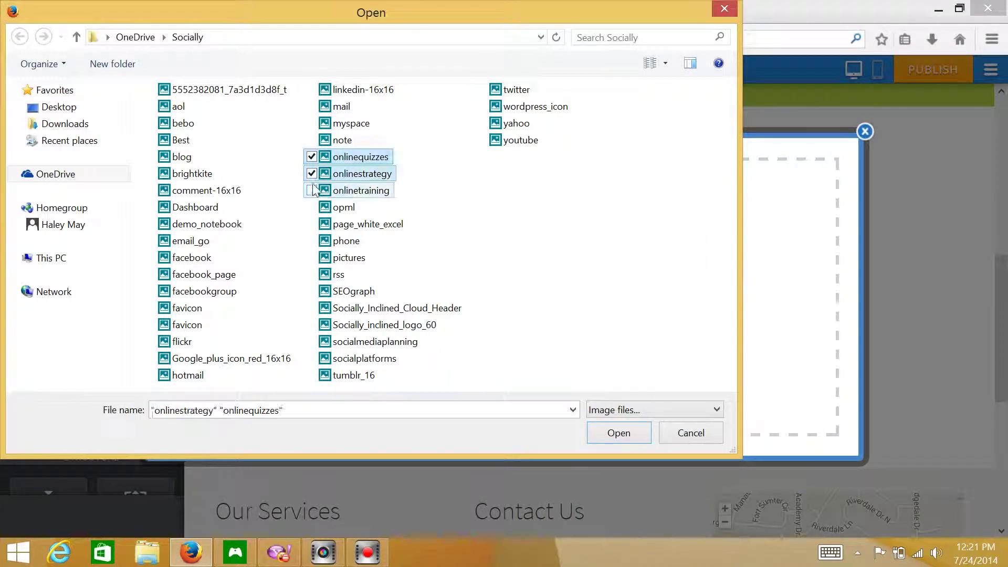
left_click(312, 189)
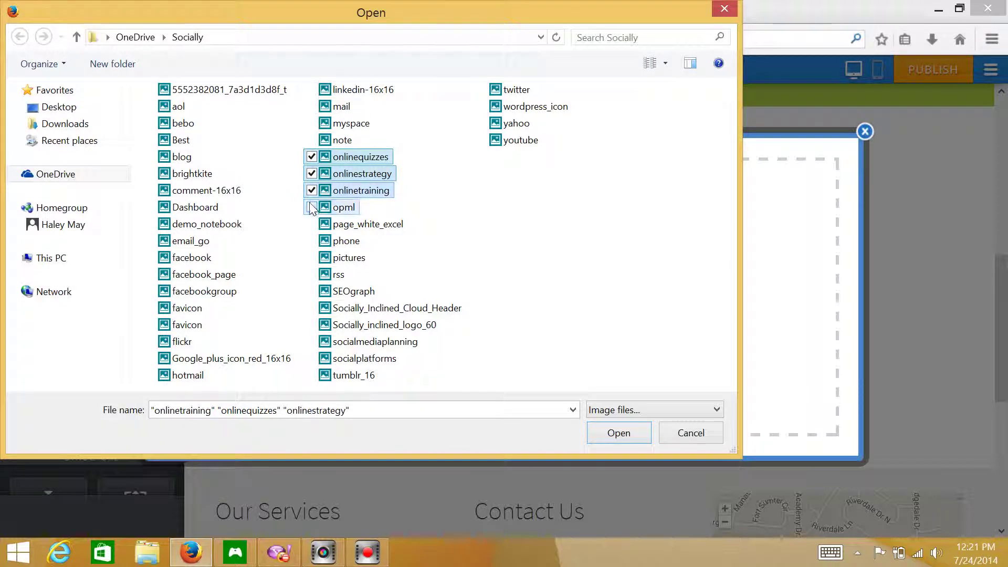
left_click(312, 207)
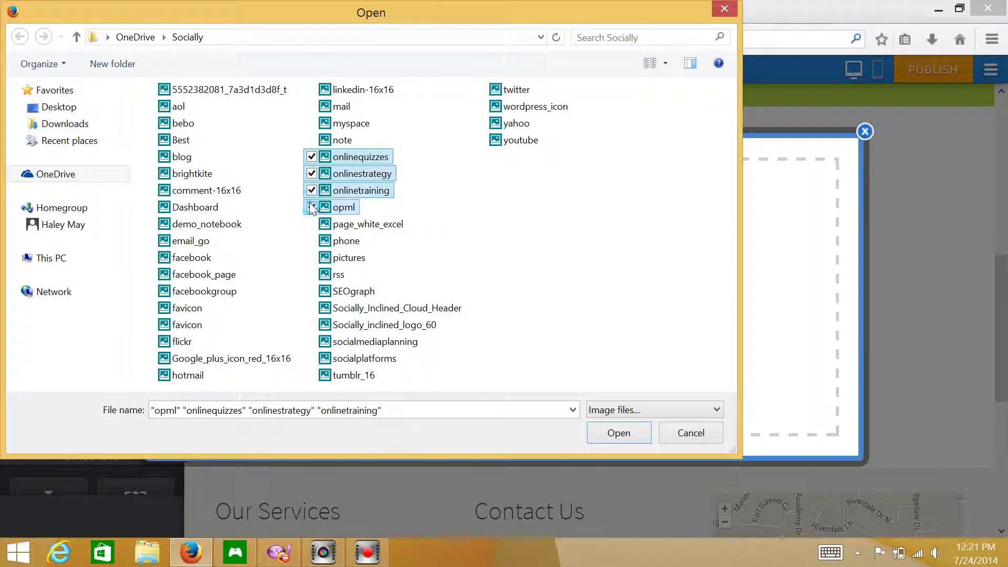
left_click(624, 435)
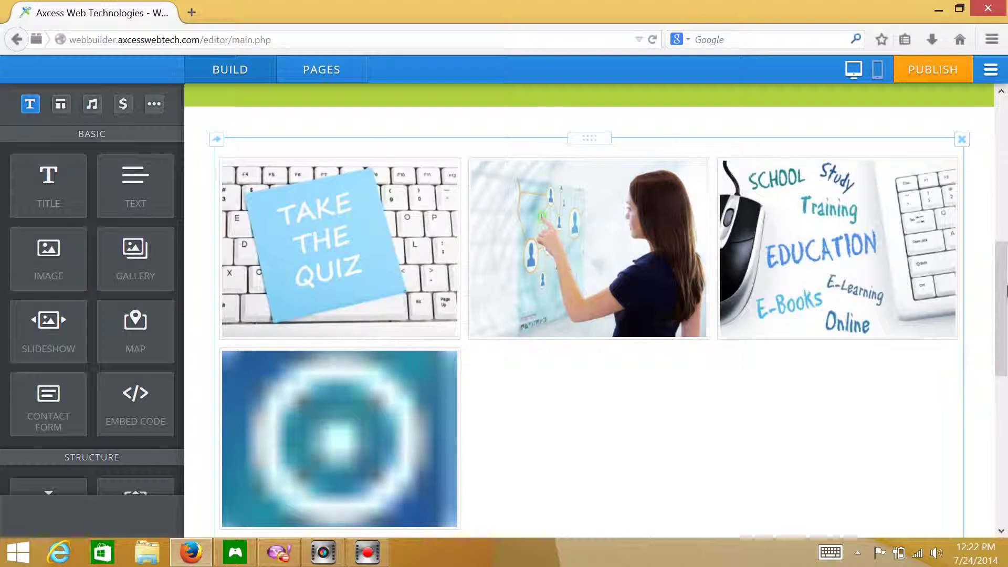
left_click_drag(1002, 273, 1004, 350)
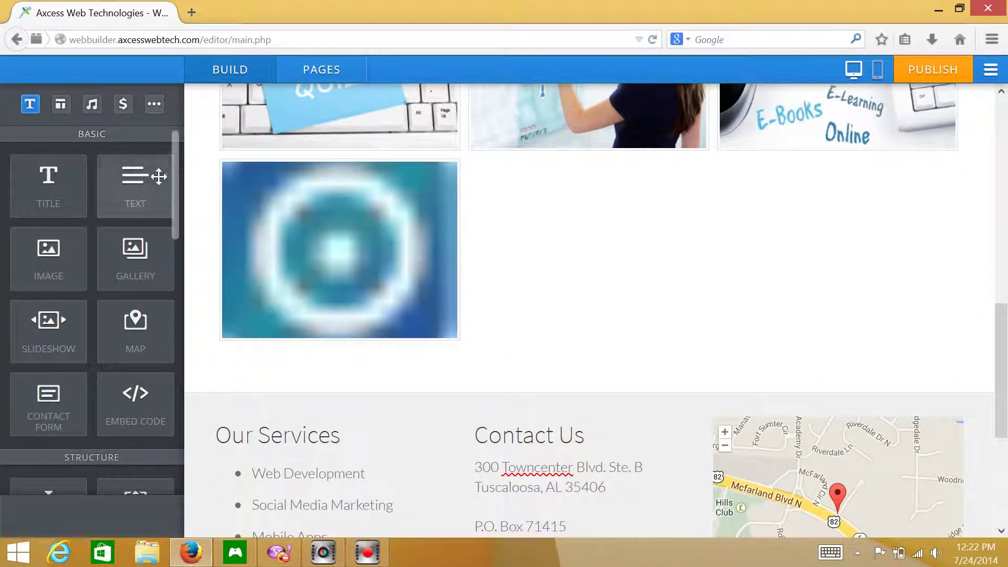
- Drag a Divider from the Structure elements to just below the four-image gallery
scroll(169, 292, "down", 8)
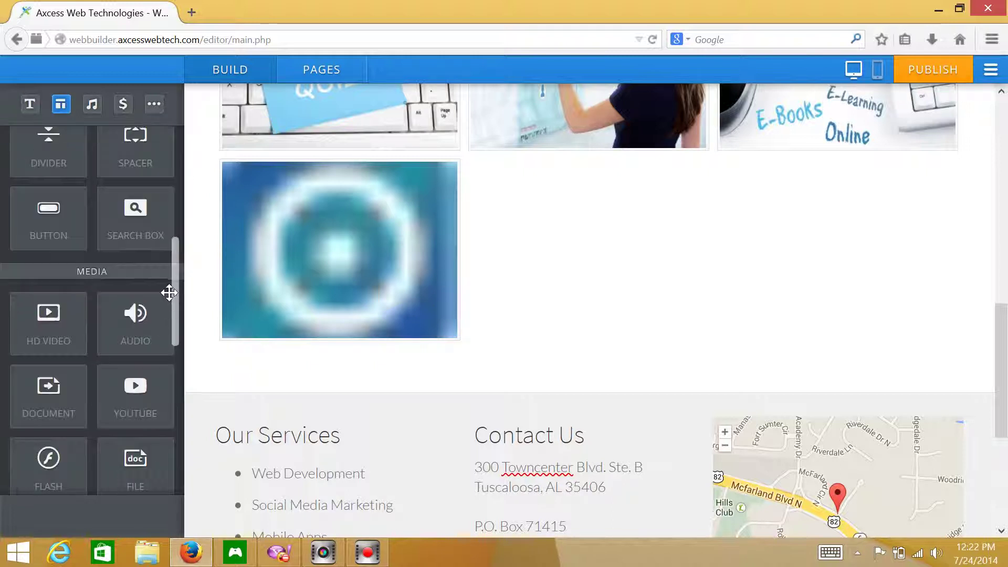
scroll(168, 288, "up", 2)
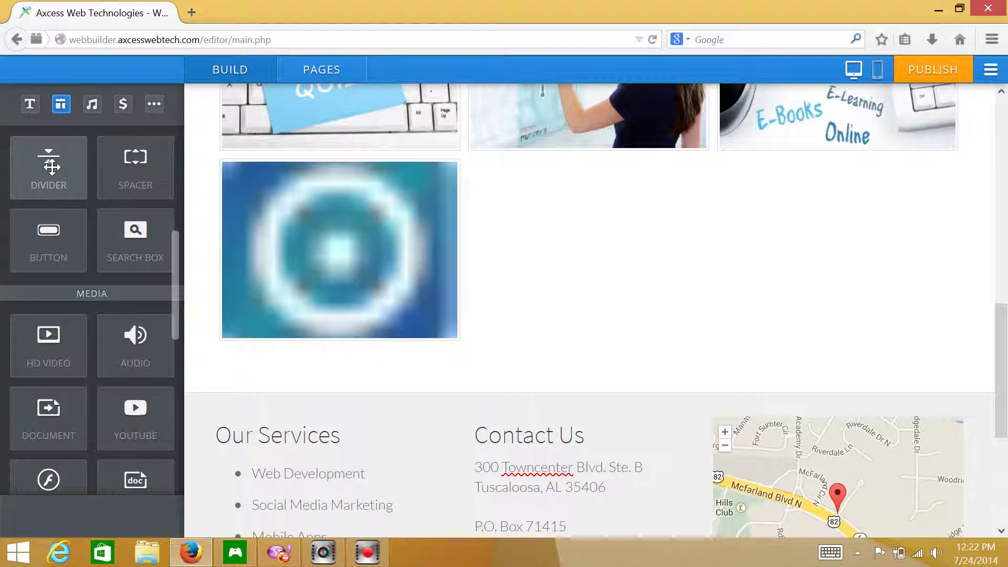
left_click_drag(122, 185, 456, 355)
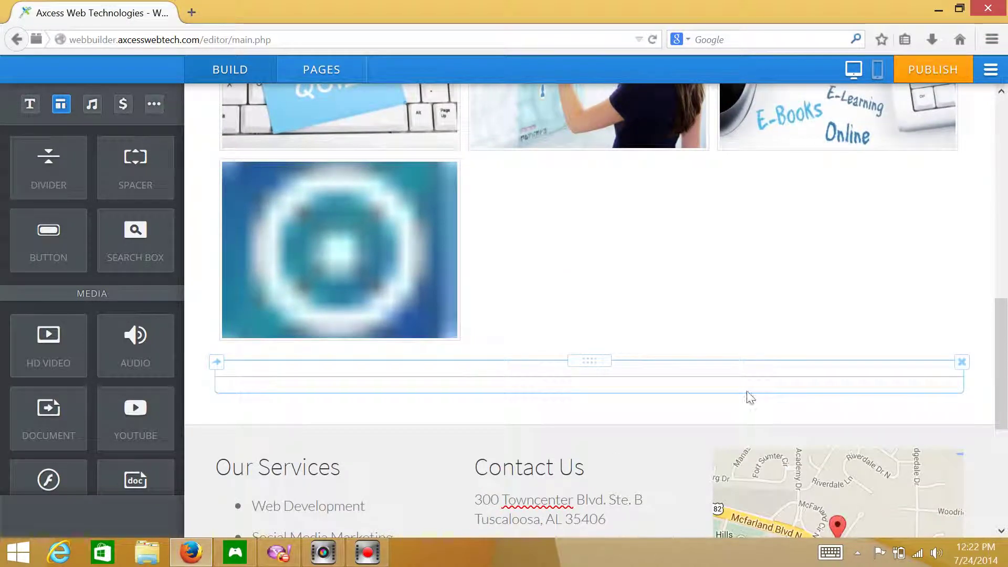
left_click_drag(1004, 327, 1005, 372)
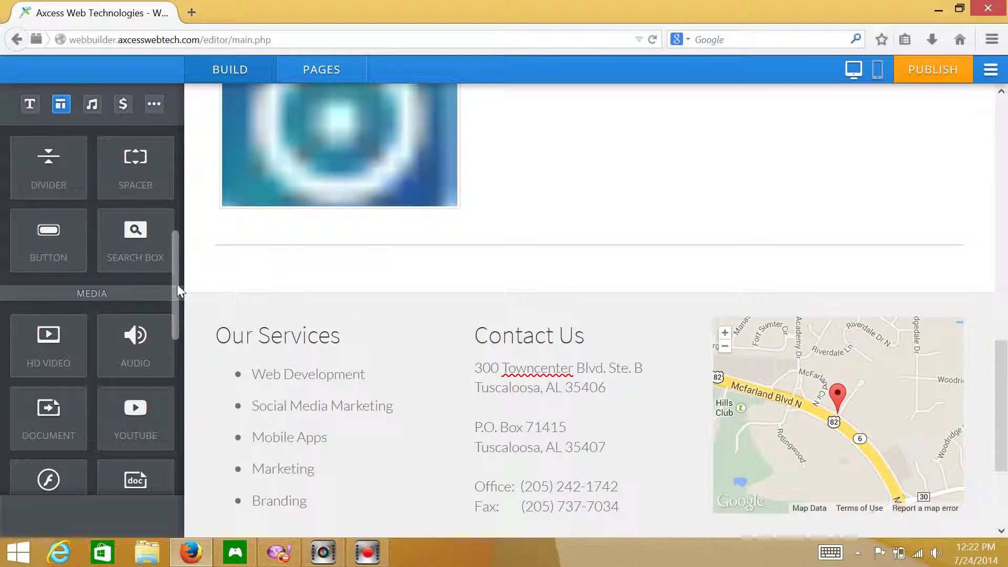
scroll(165, 167, "up", 5)
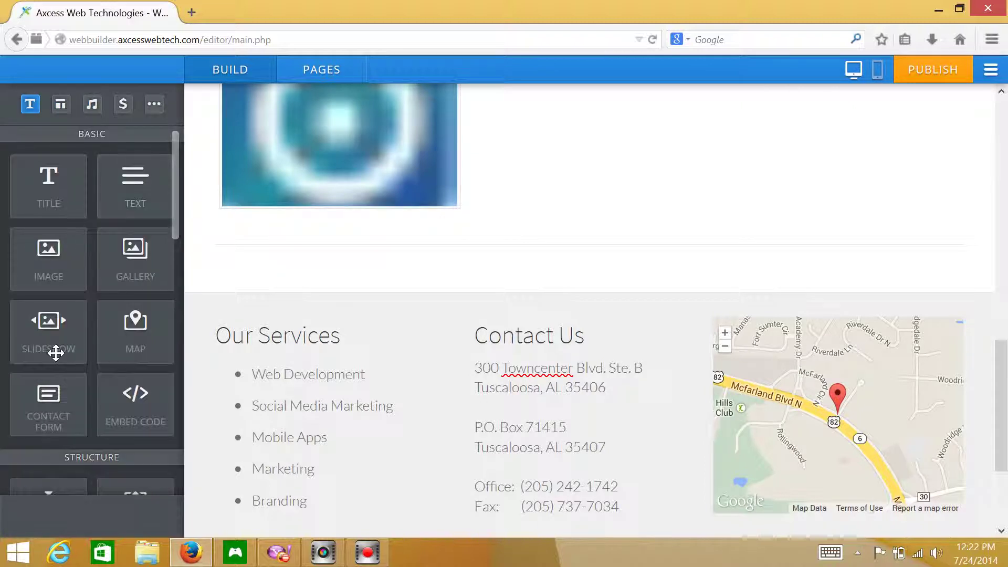
- Add a slideshow to the page using the Thumbnails on Bottom style
left_click_drag(48, 346, 551, 278)
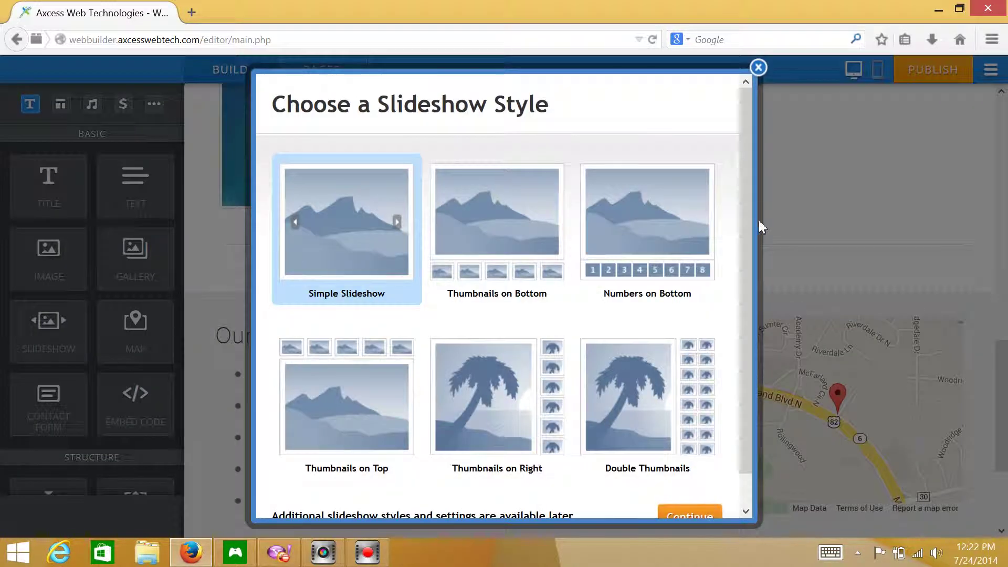
mouse_move(747, 198)
left_mouse_down()
mouse_move(743, 286)
mouse_move(741, 197)
left_mouse_up()
left_click(506, 196)
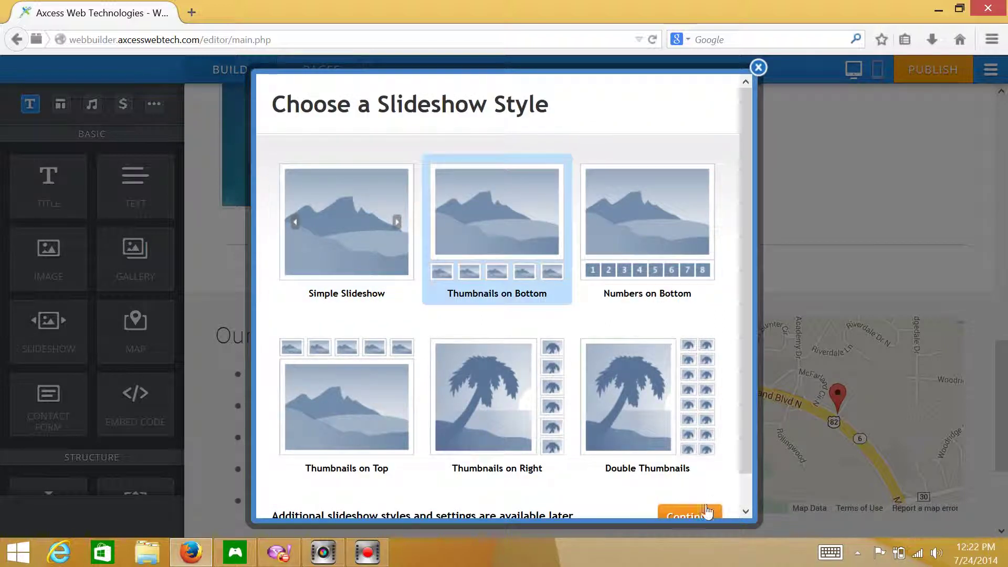
scroll(745, 446, "down", 1)
left_click(691, 491)
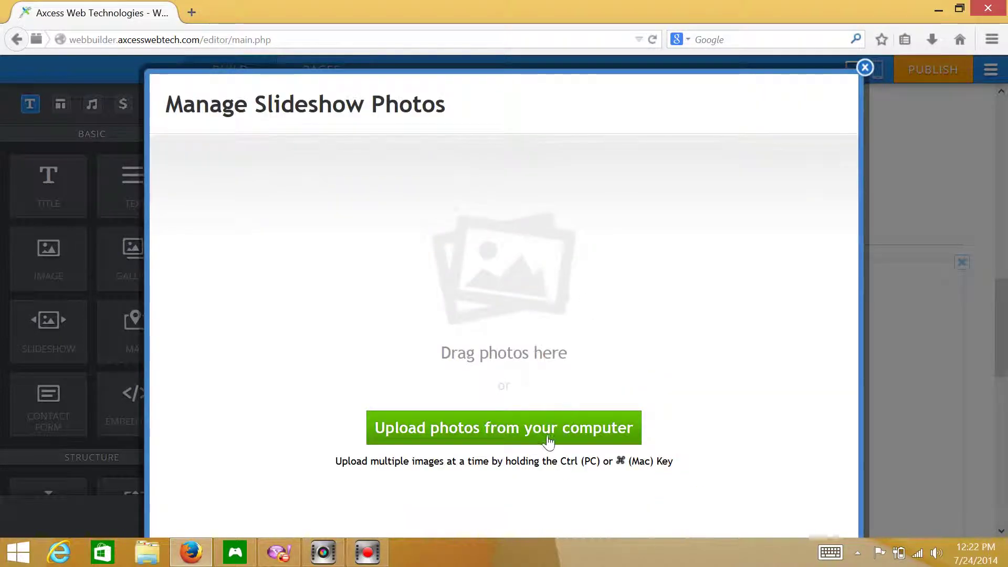
- Upload note, onlinequizzes, onlinestrategy, onlinetraining and opml from the computer as slideshow photos
left_click(536, 426)
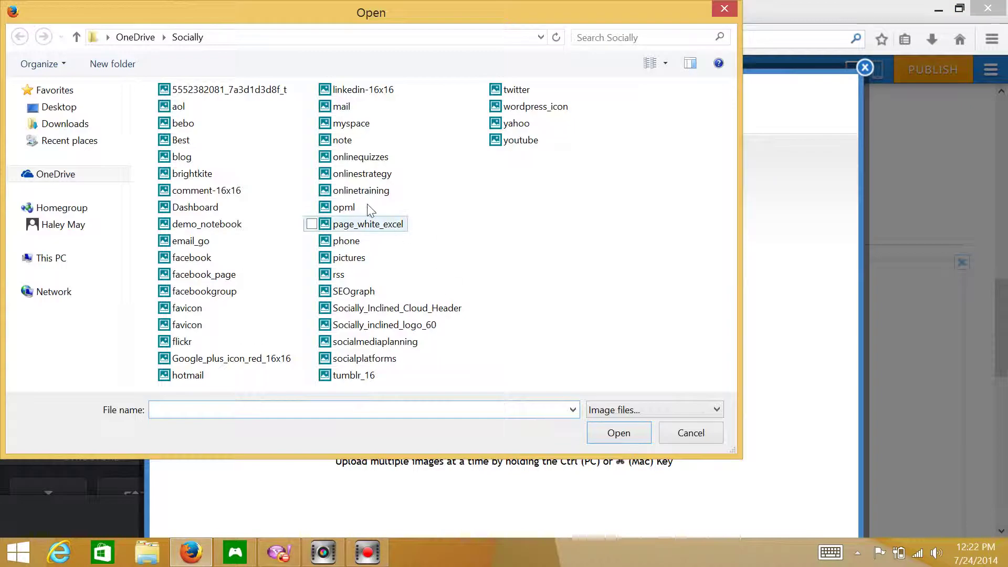
left_click(311, 190)
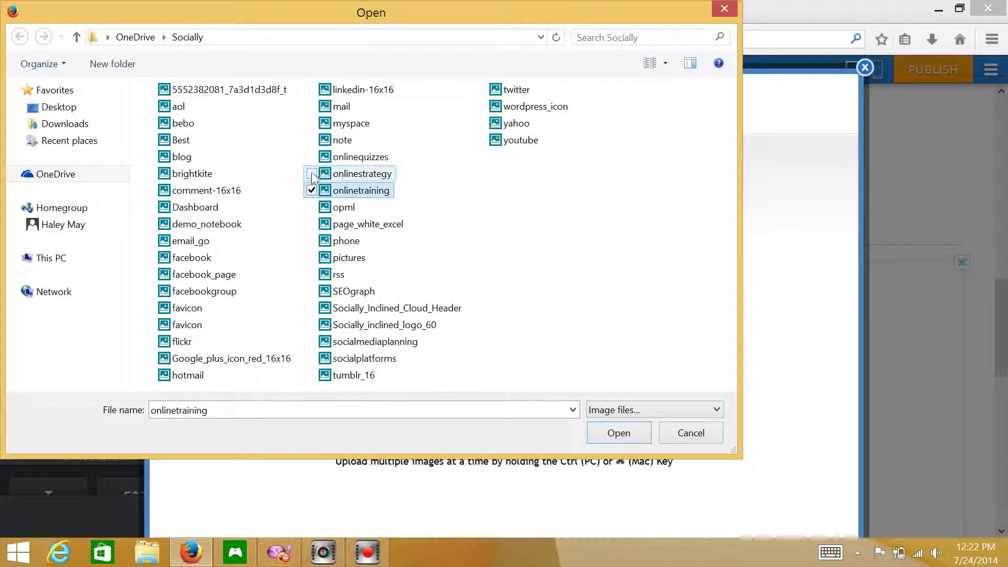
left_click(311, 173)
left_click(311, 157)
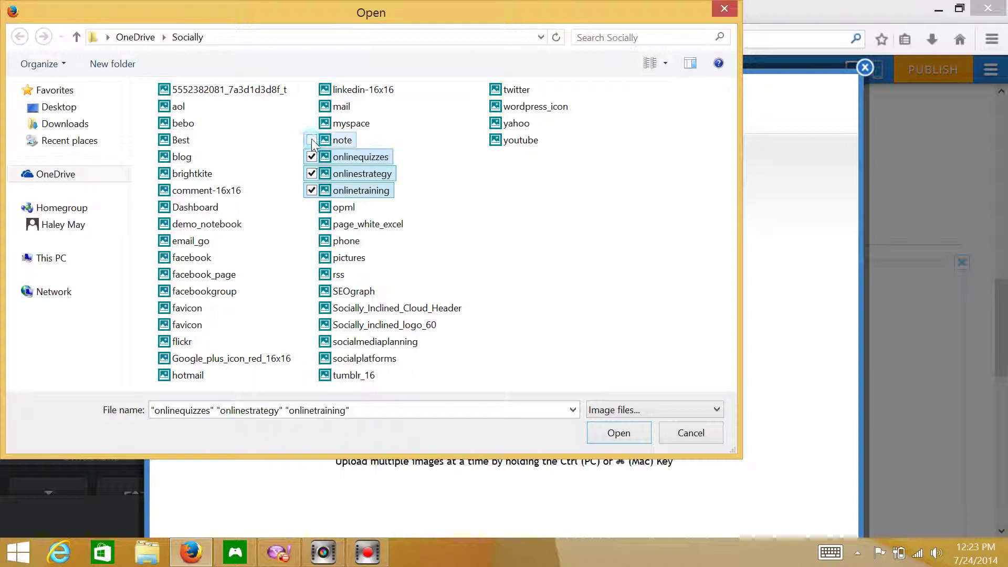
left_click(312, 140)
left_click(311, 207)
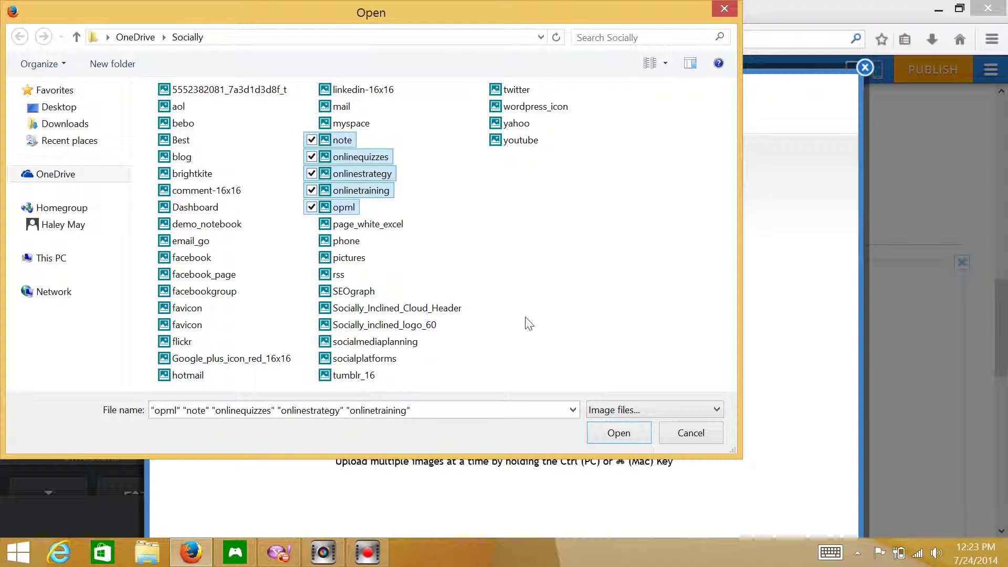
left_click(619, 432)
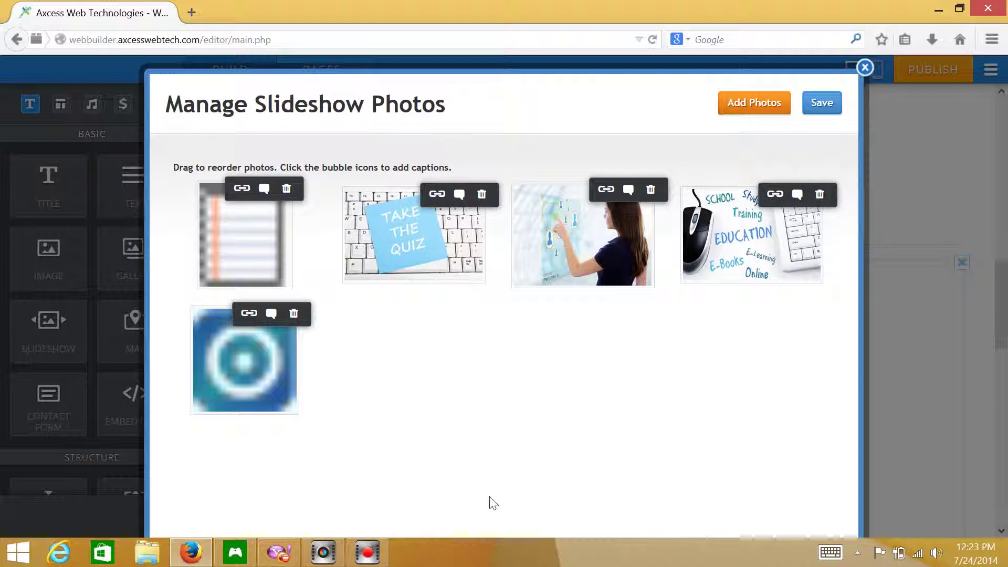
- Reorder slideshow photos to woman first, quiz second, notebook third, and save
left_click_drag(621, 266, 258, 264)
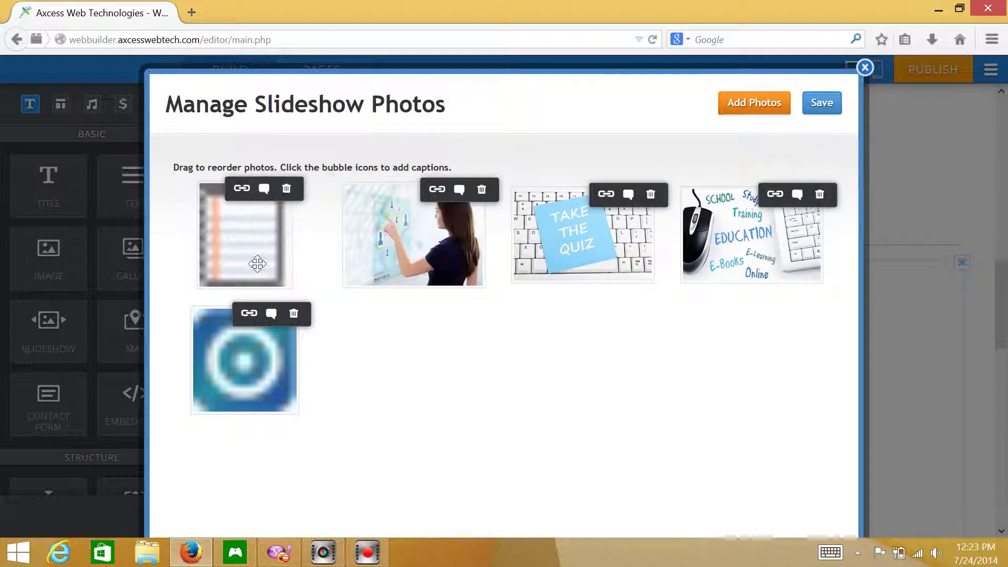
left_click_drag(249, 218, 252, 216)
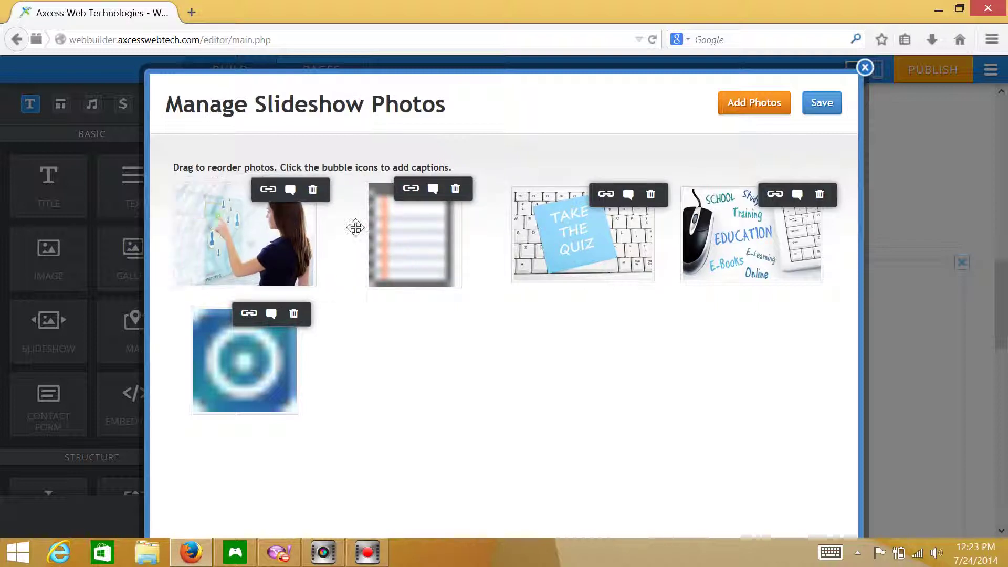
left_click_drag(369, 230, 337, 242)
left_click_drag(404, 240, 689, 227)
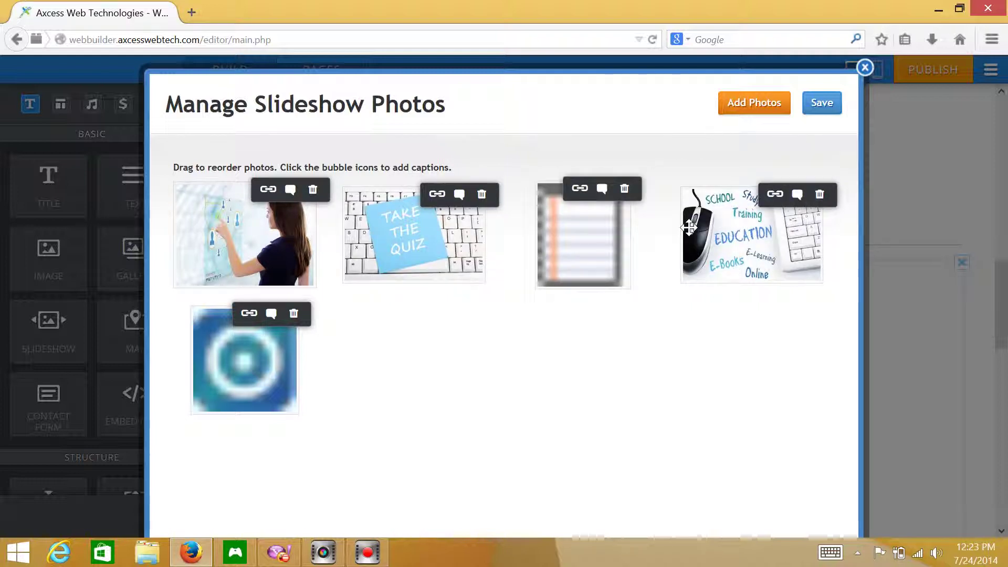
left_click(826, 102)
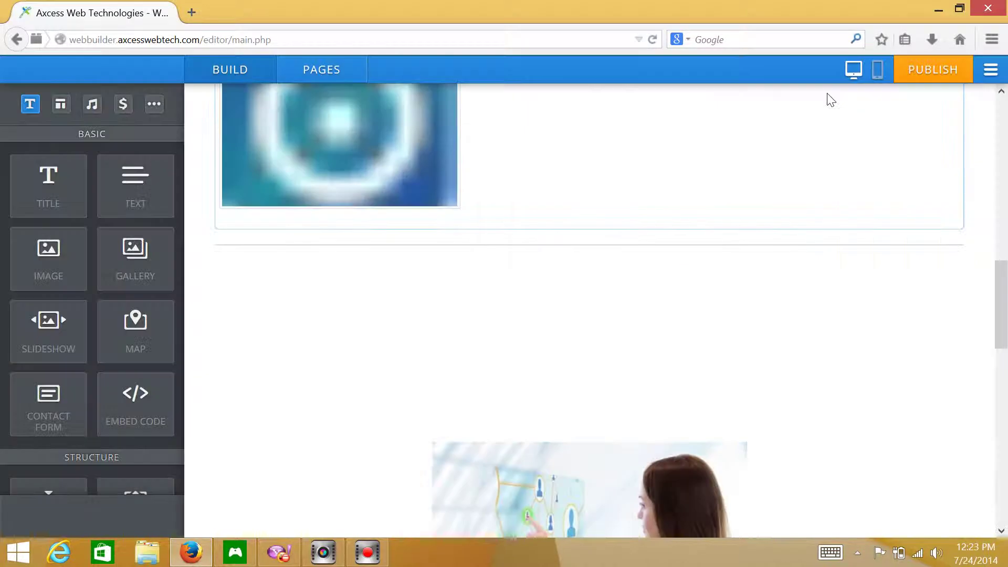
- Step through the slideshow's photos five times with its next arrow to preview them
left_click_drag(1001, 284, 998, 386)
scroll(691, 287, "up", 5)
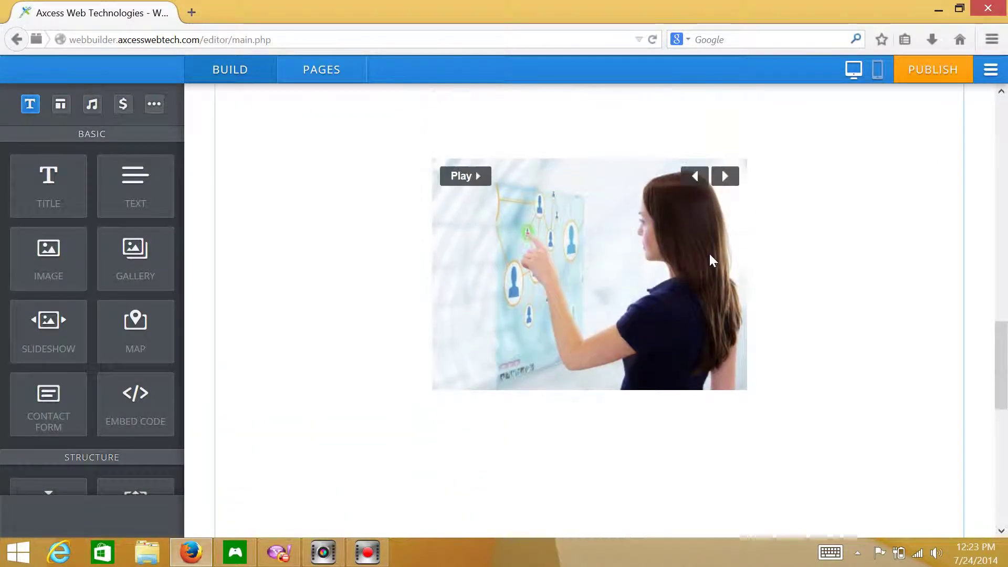
left_click(727, 177)
left_click(727, 176)
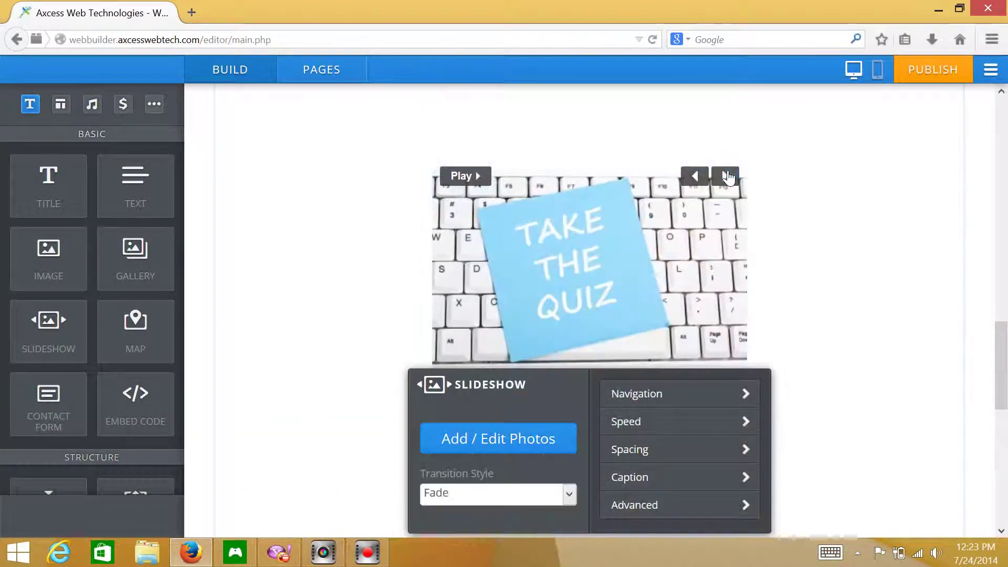
left_click(727, 177)
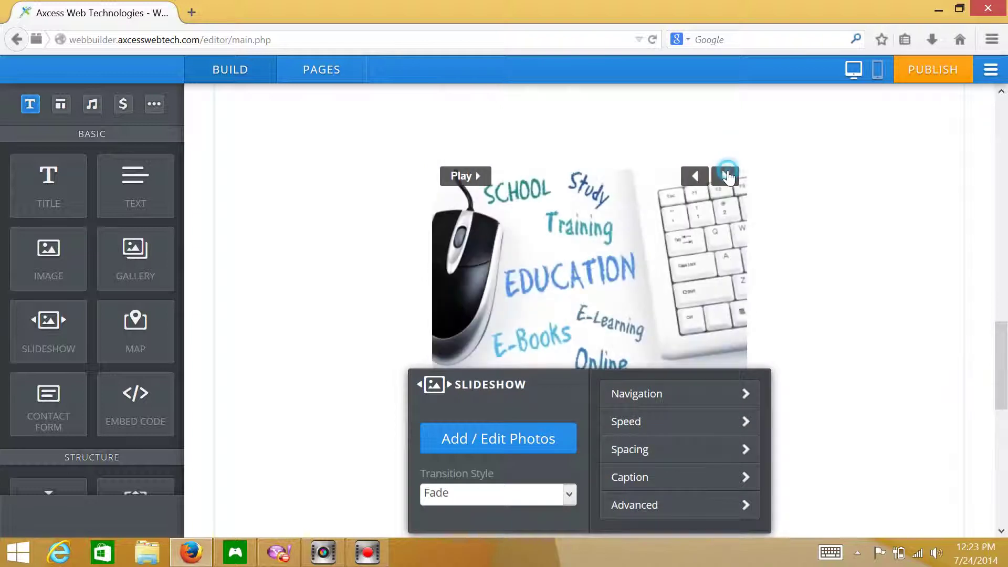
left_click(727, 177)
left_click(727, 177)
- Delete the four-image gallery above the slideshow and confirm the removal
left_click_drag(1000, 341, 996, 215)
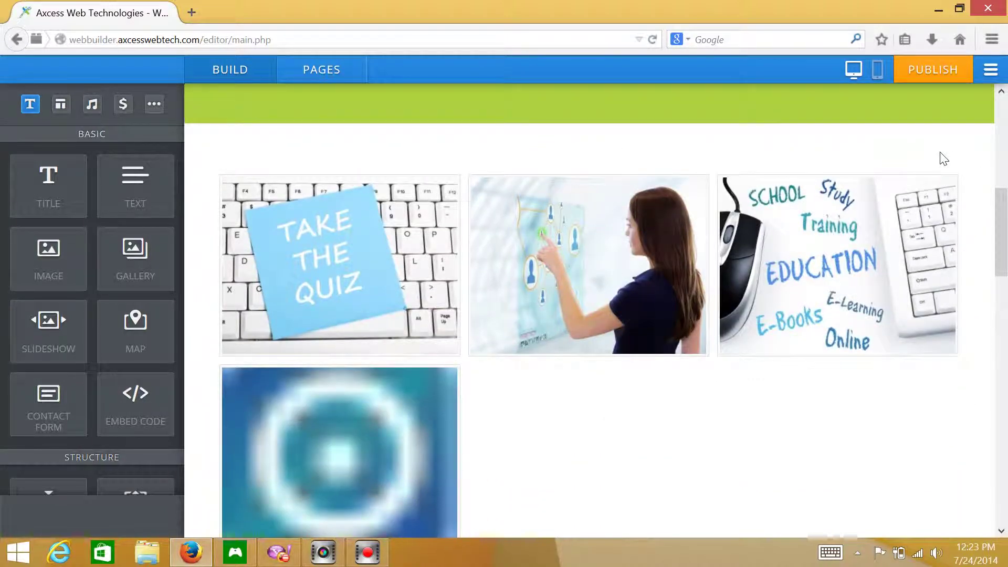
left_click(962, 157)
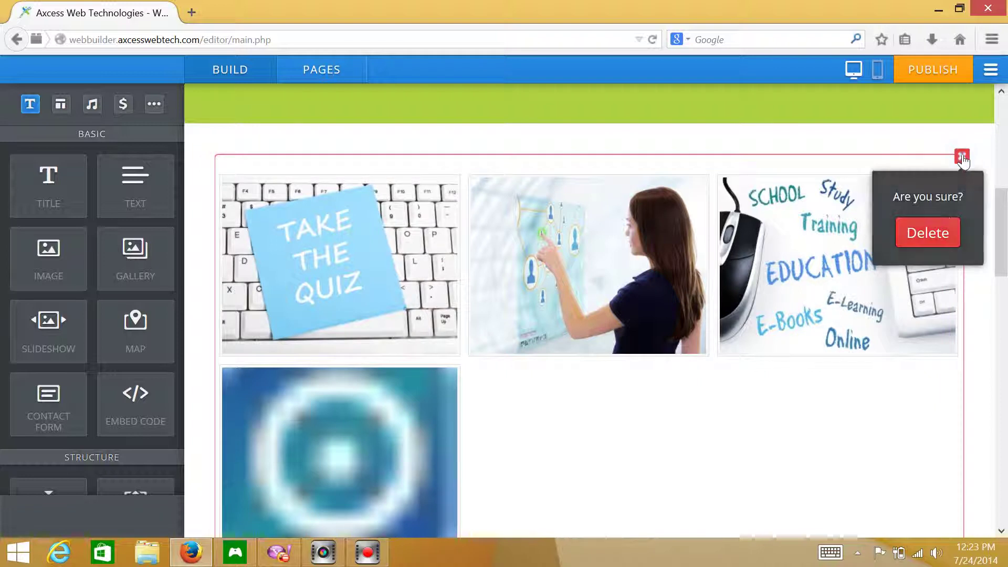
left_click(924, 232)
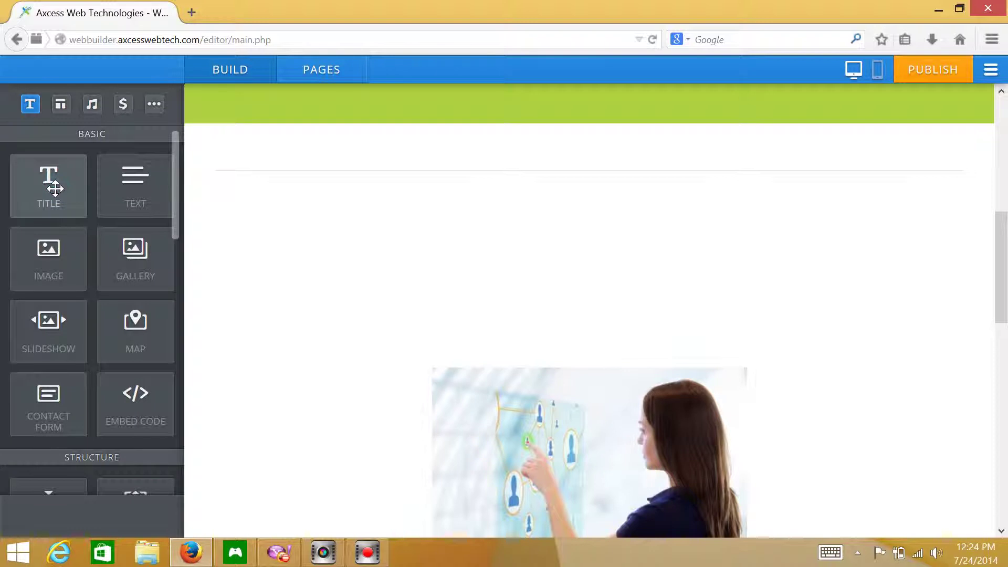
- Add a Title block at the section top reading 'This is my Slideshow'
left_click_drag(174, 166, 288, 168)
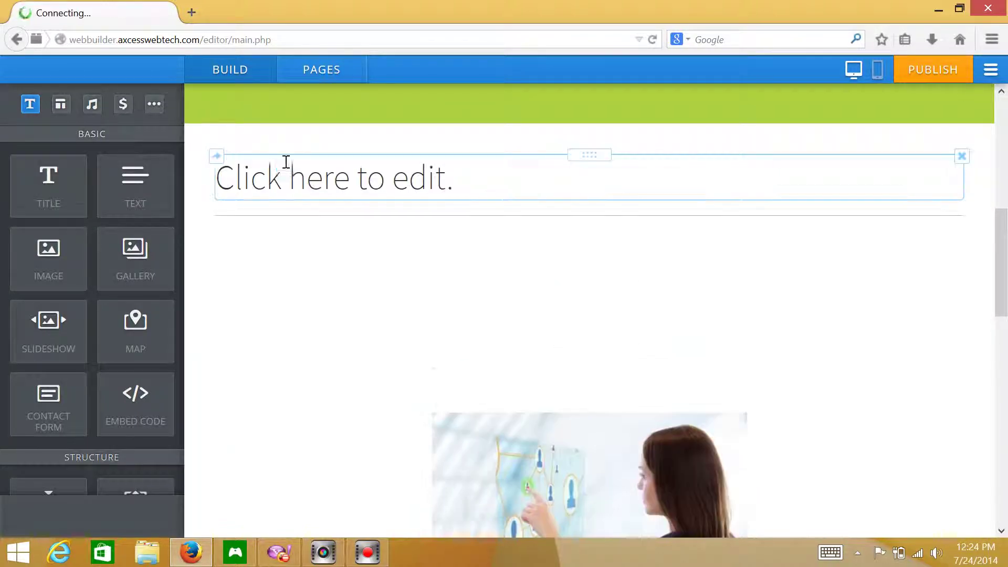
left_click(283, 169)
type("This is my Slide")
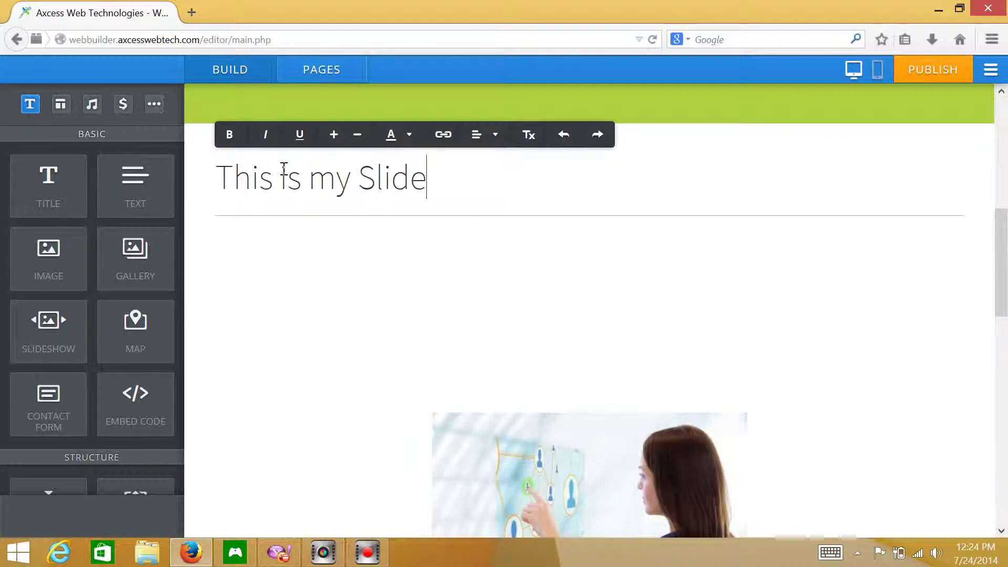
type("show")
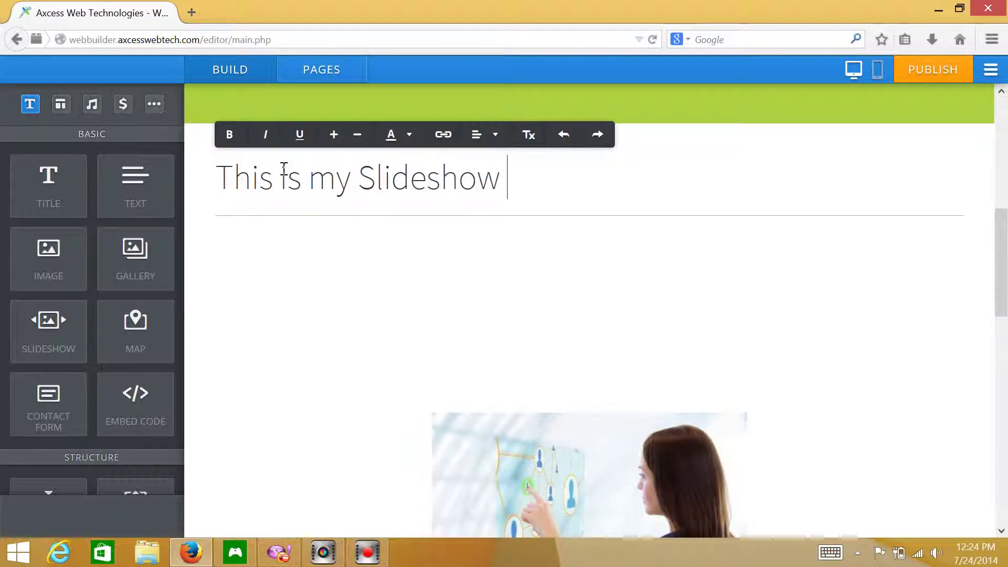
- Add a Text block below the title with 'My slideshow of photos about my website'
left_click_drag(140, 191, 378, 212)
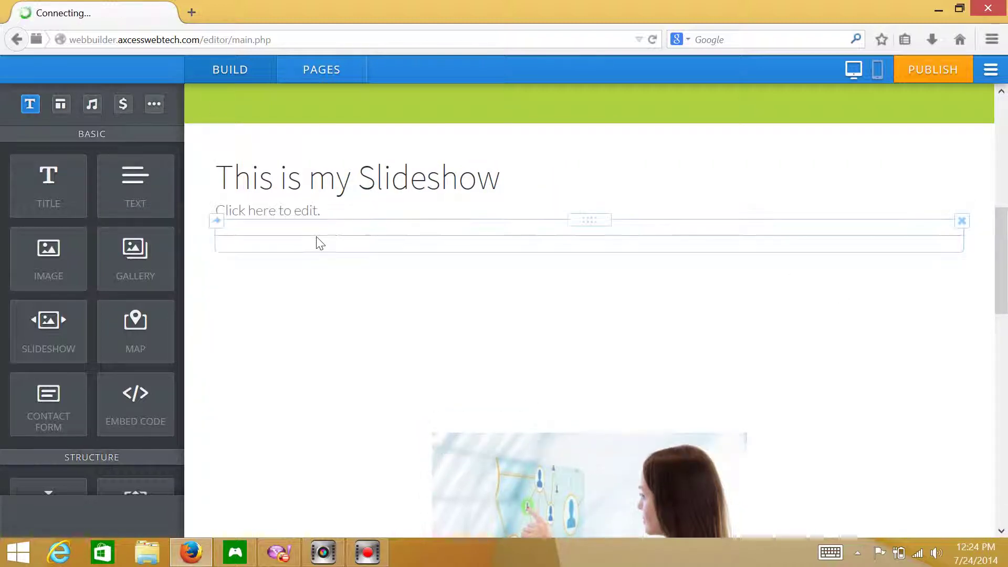
left_click(338, 212)
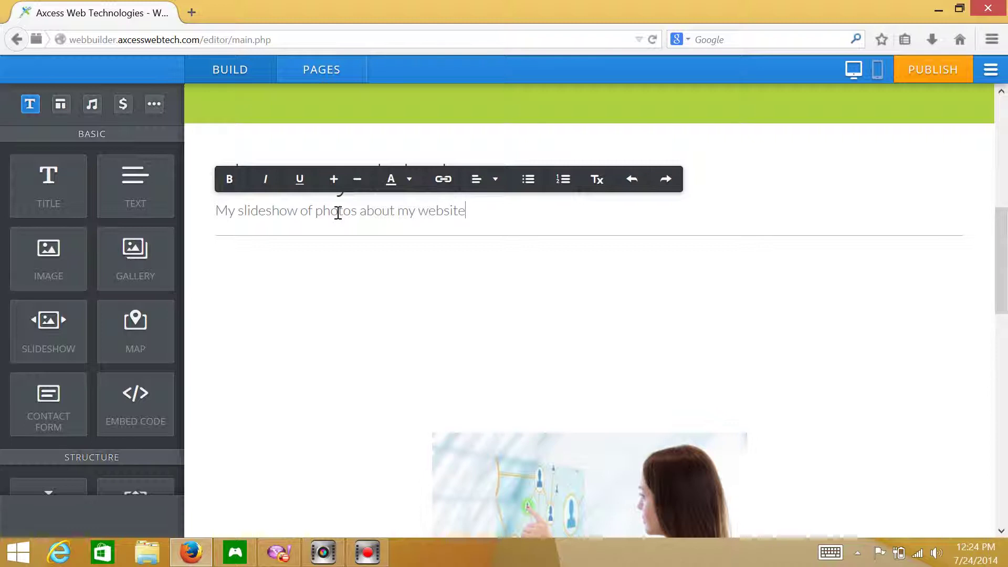
left_click(193, 207)
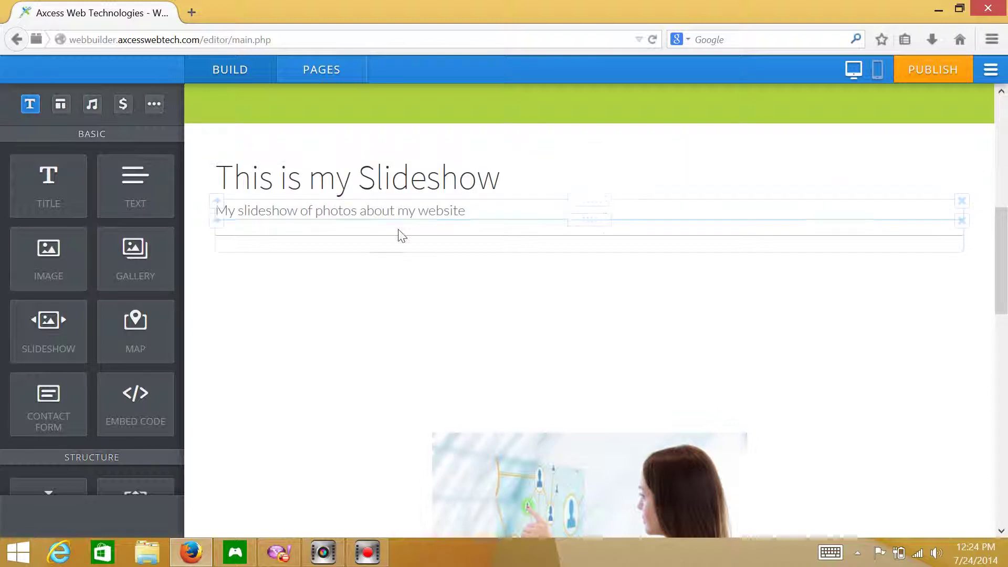
- Add an Image block to the page and upload the onlinetraining image into it
left_click_drag(65, 235, 963, 222)
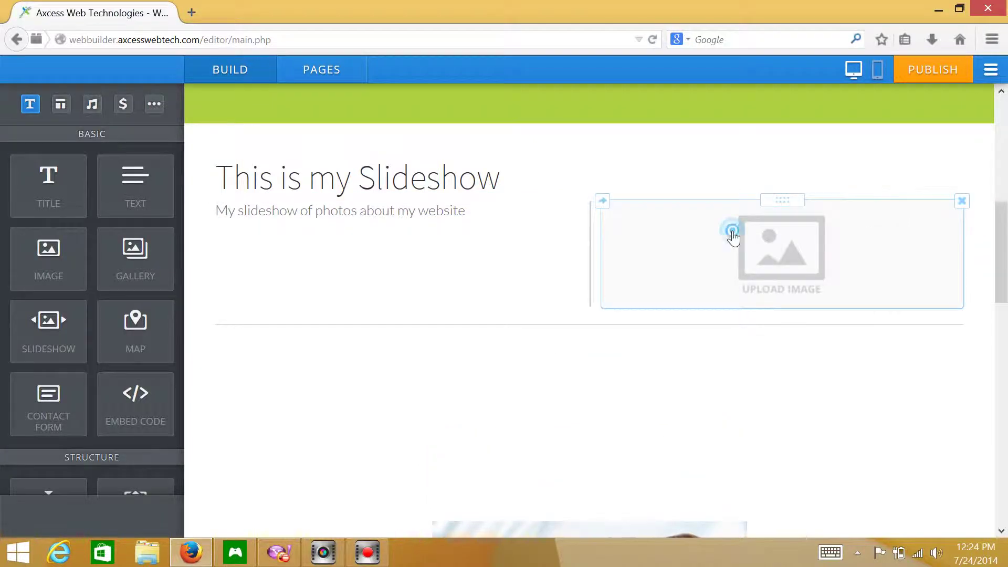
left_click(734, 234)
left_click(535, 359)
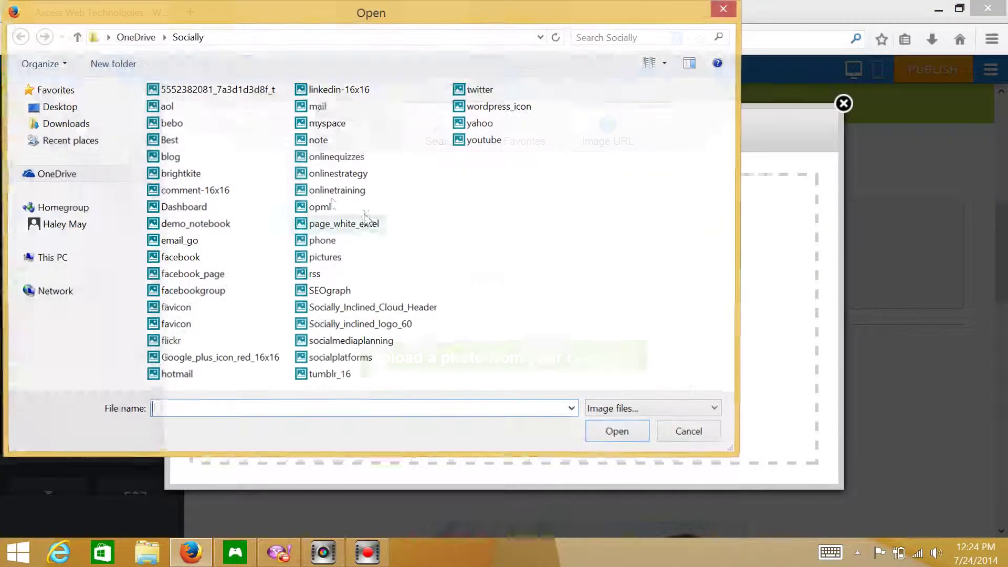
left_click(332, 196)
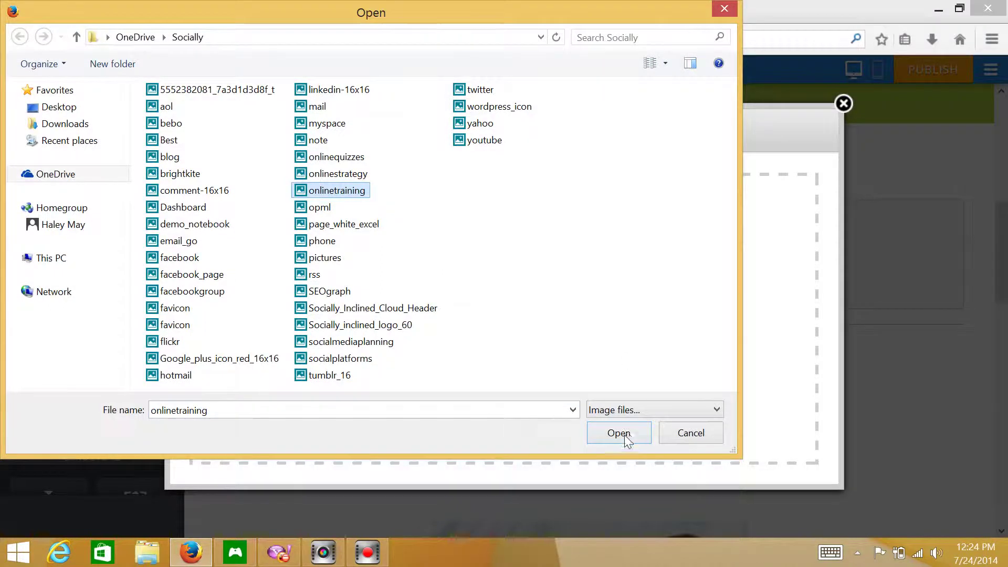
left_click(620, 432)
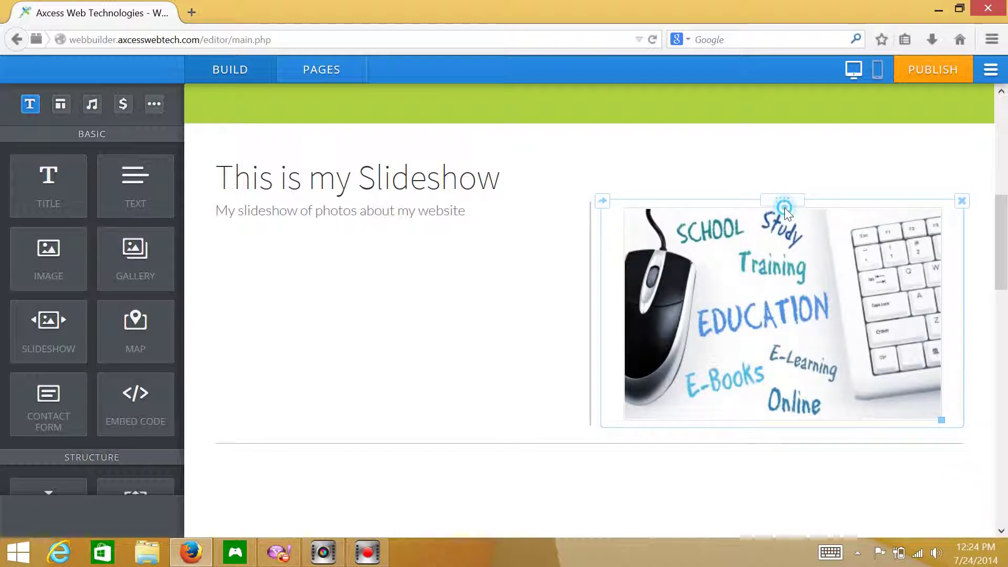
- Move the education image to the left below the slideshow description, then add another Image block beside it
left_click(612, 228)
left_click_drag(782, 200, 429, 254)
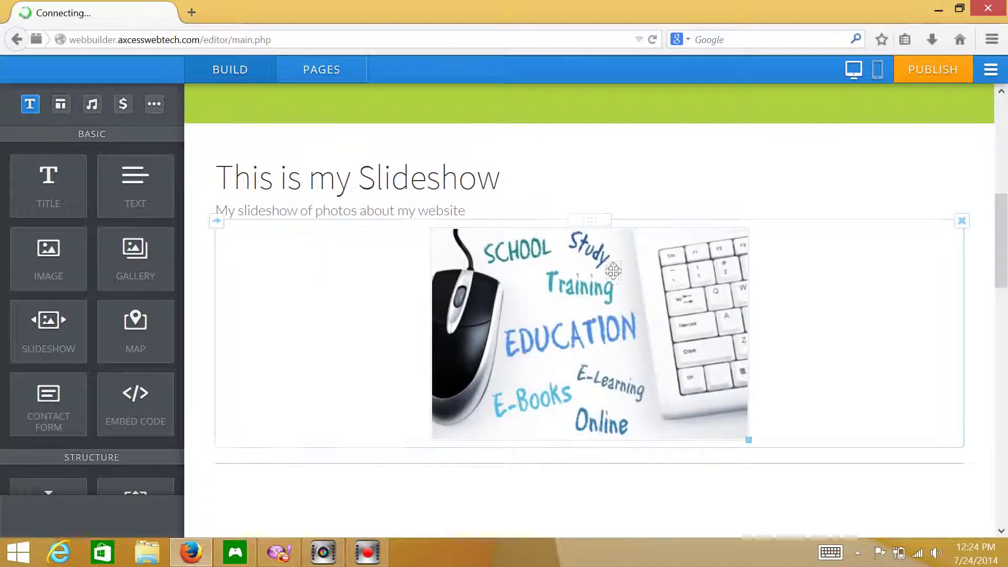
left_click_drag(580, 225, 404, 214)
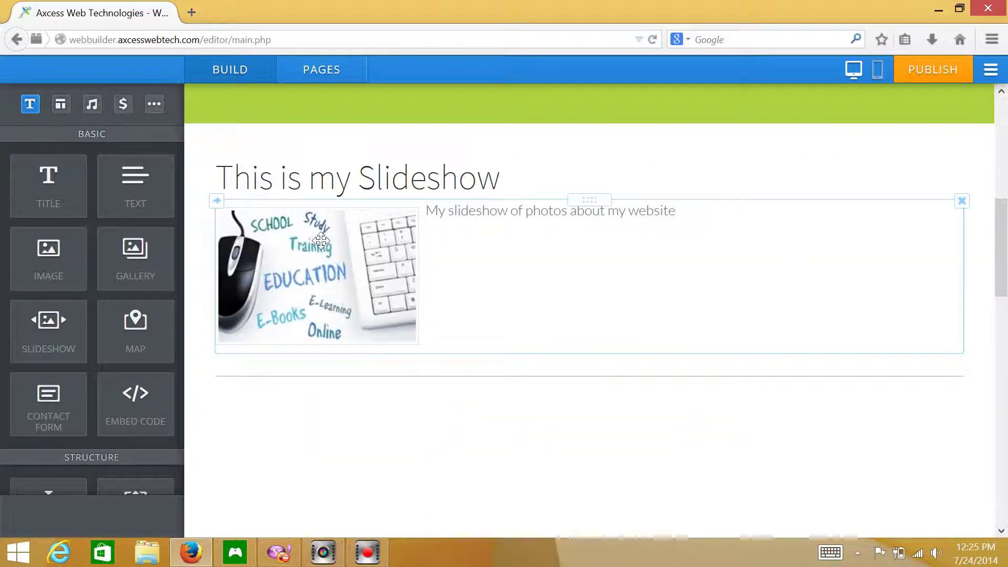
left_click_drag(320, 257, 346, 367)
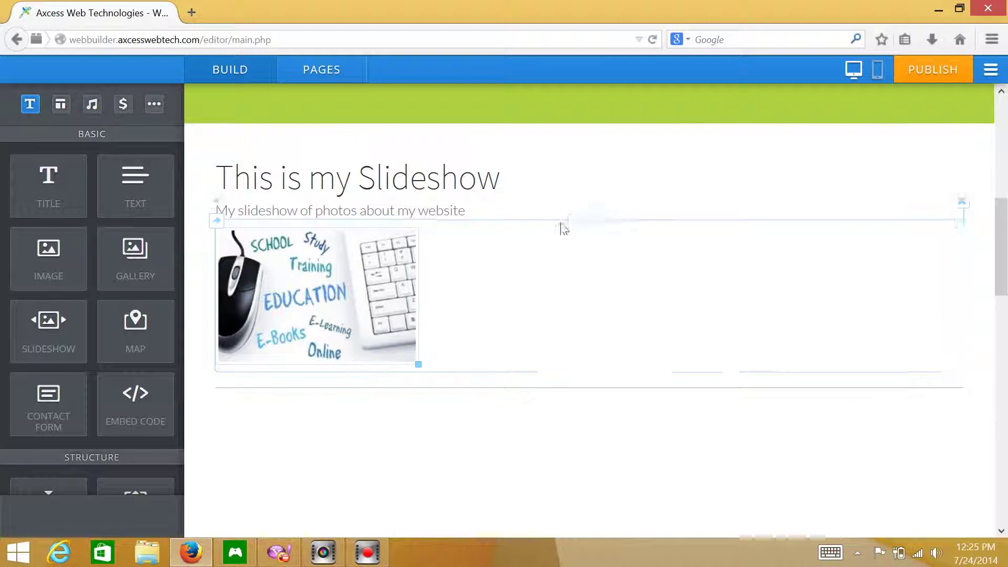
left_click_drag(63, 282, 217, 312)
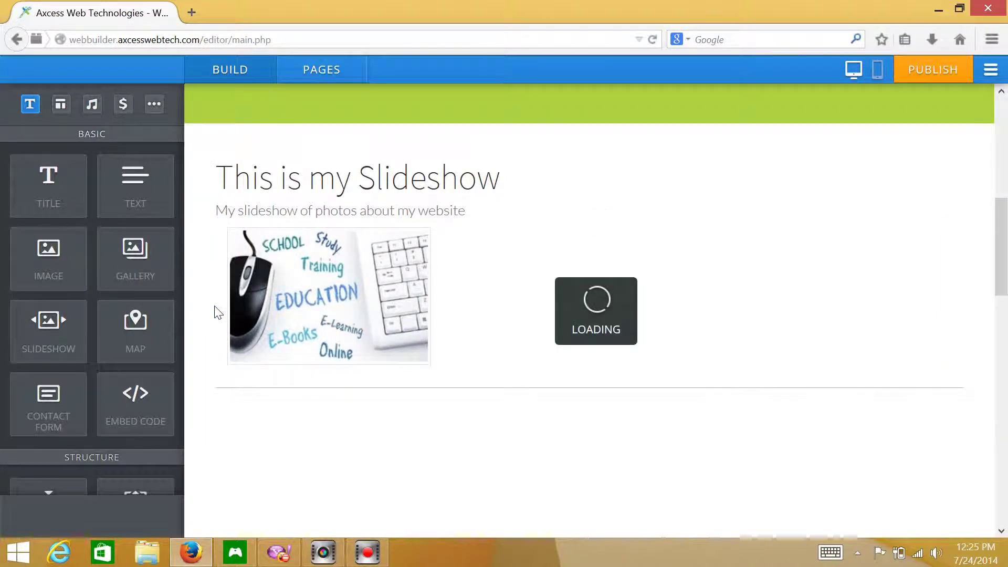
- Add a third Image block and place a Title block above each of the three images
left_click_drag(41, 268, 212, 306)
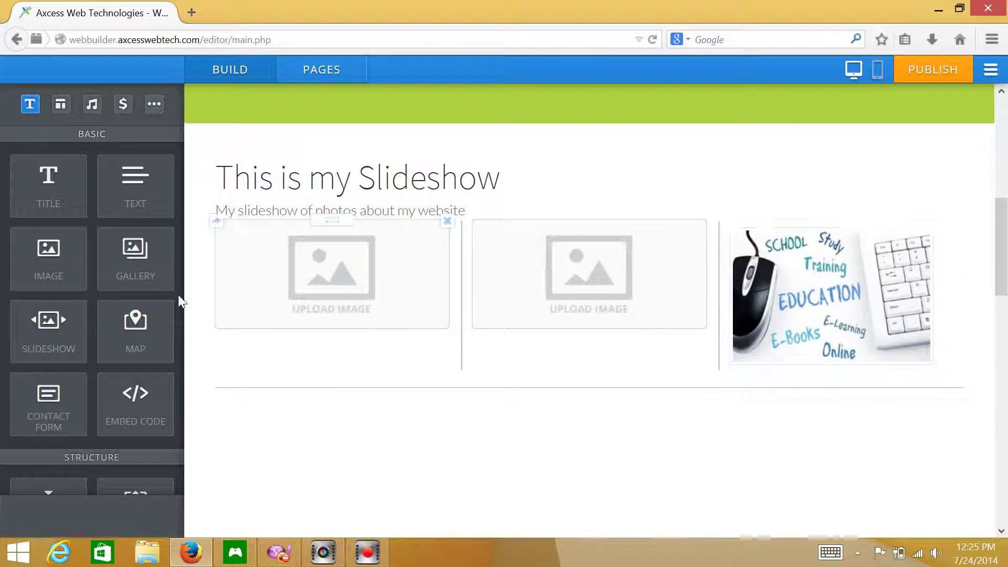
left_click_drag(54, 187, 335, 219)
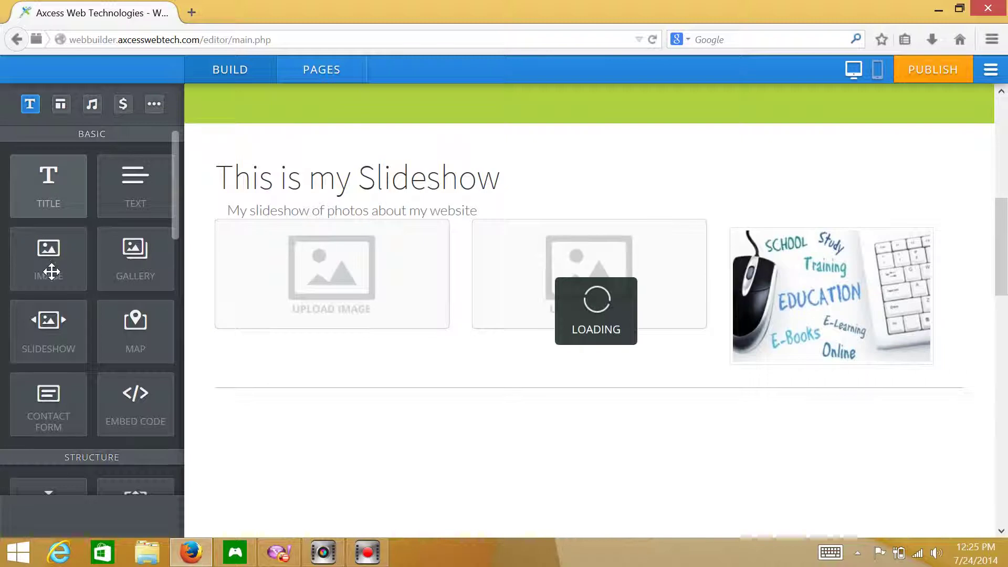
left_click_drag(392, 218, 628, 260)
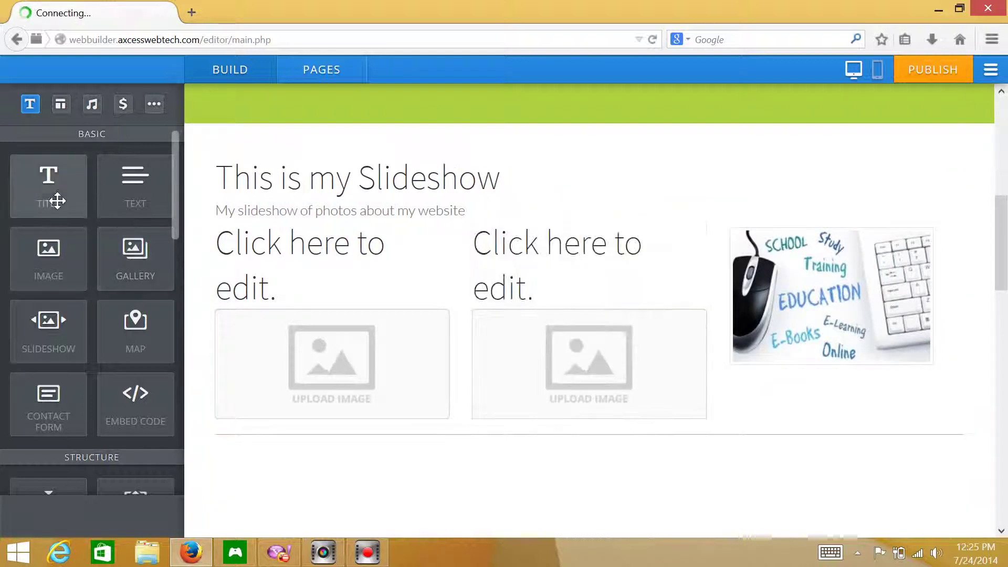
left_click_drag(55, 200, 848, 254)
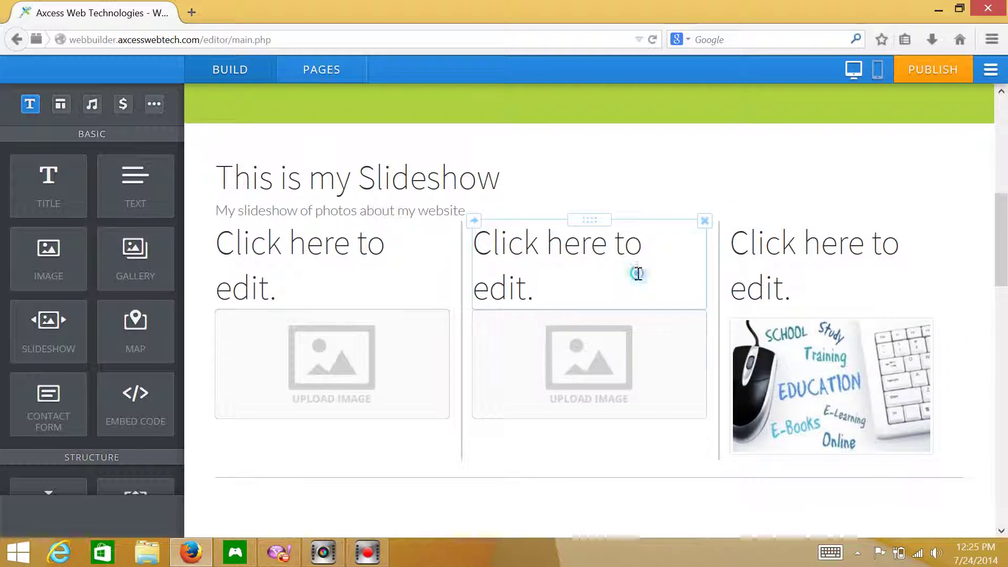
- Rename the three column titles to Product 1, Service 2 and Product 3
left_click(637, 274)
left_click(193, 267)
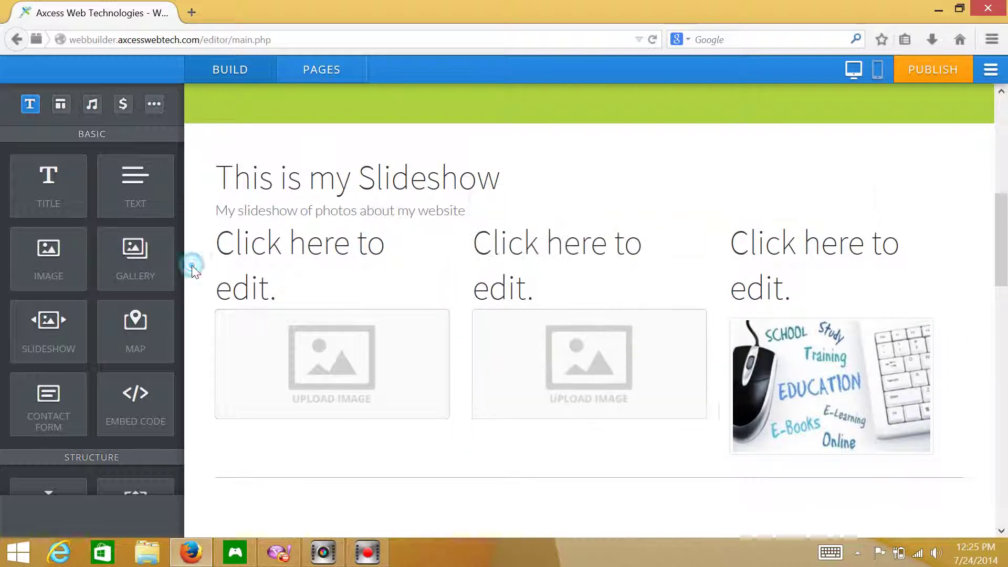
left_click(333, 255)
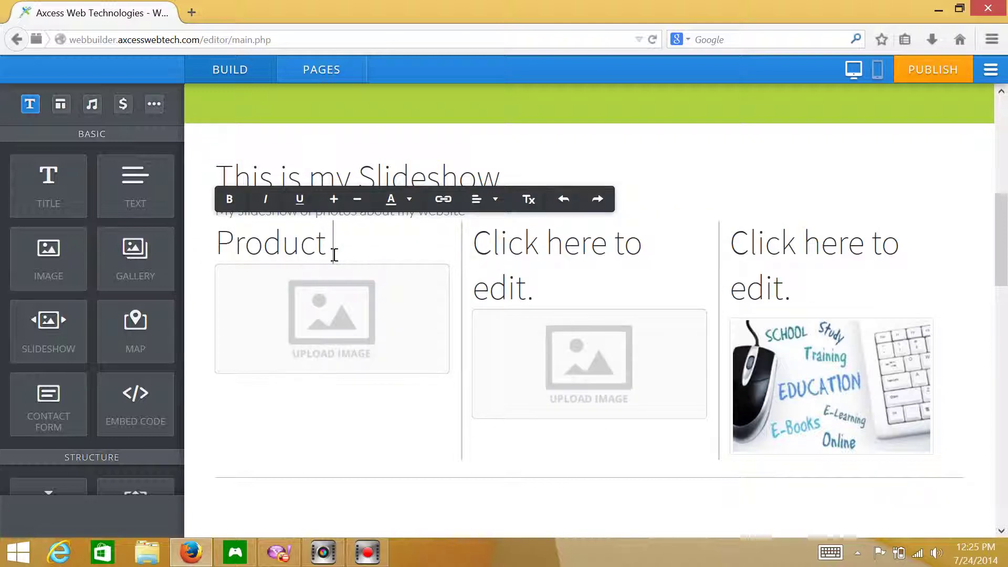
left_click(569, 276)
type("Service")
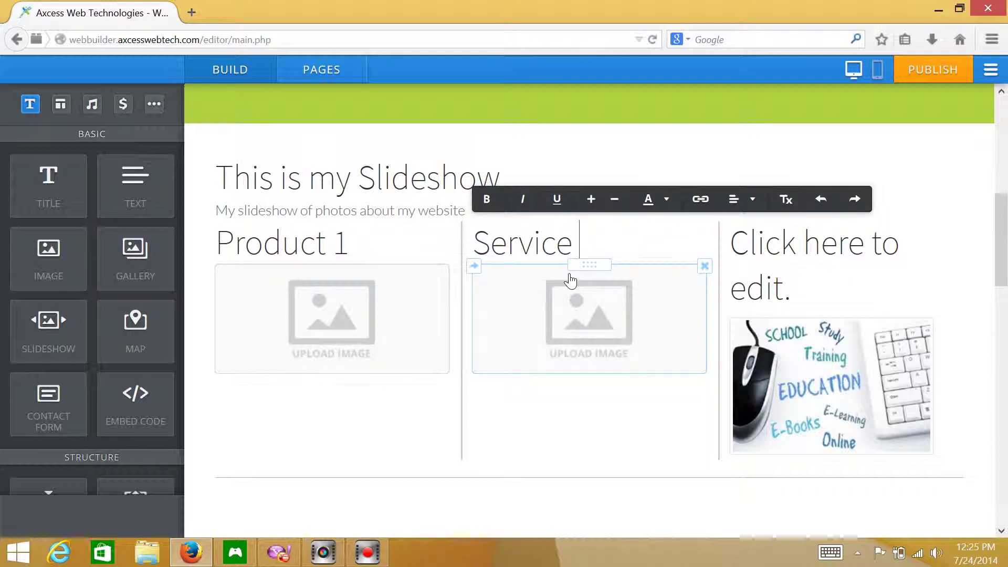
type(" 2")
left_click(776, 233)
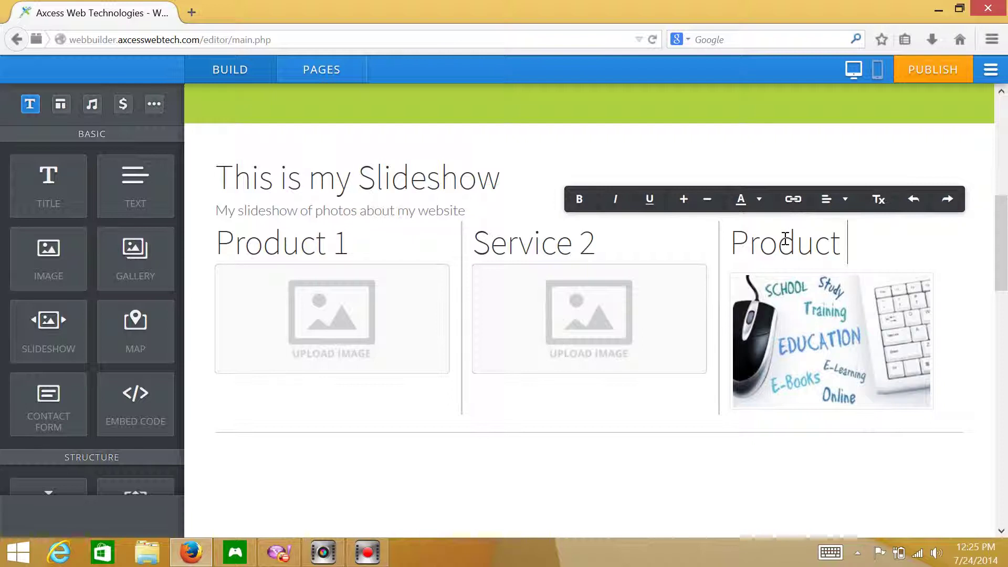
left_click(929, 158)
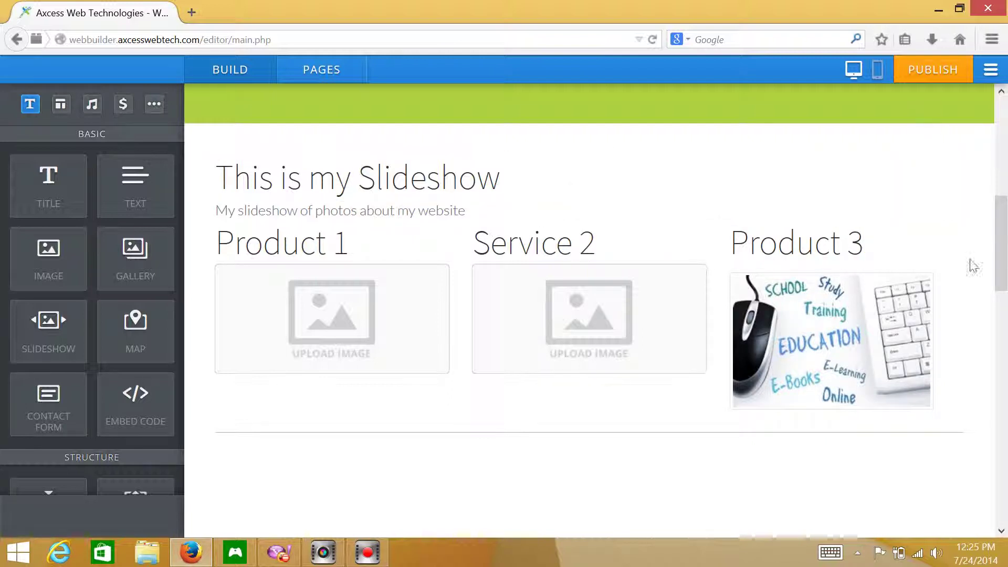
mouse_move(1004, 257)
left_mouse_down()
mouse_move(1000, 123)
mouse_move(1000, 242)
left_mouse_up()
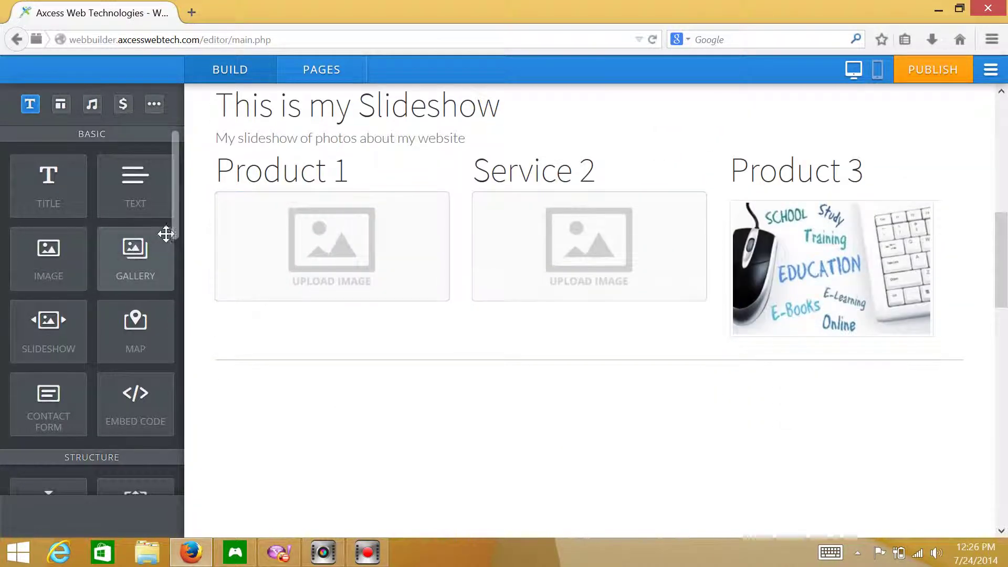
- Insert a Spacer block between the slideshow subtitle and the Product 1/Service 2/Product 3 row
scroll(172, 206, "down", 1)
scroll(182, 265, "down", 5)
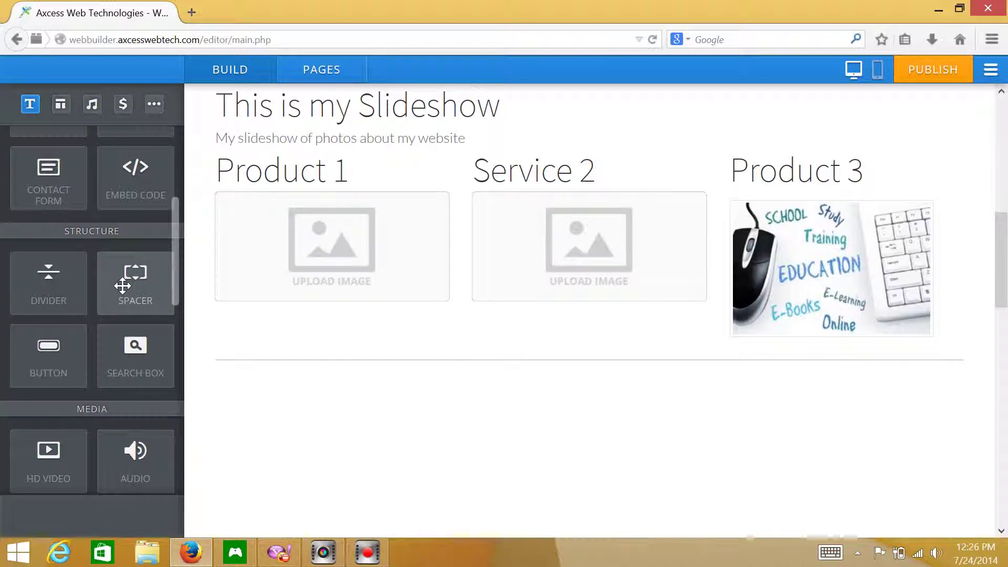
left_click_drag(122, 285, 538, 158)
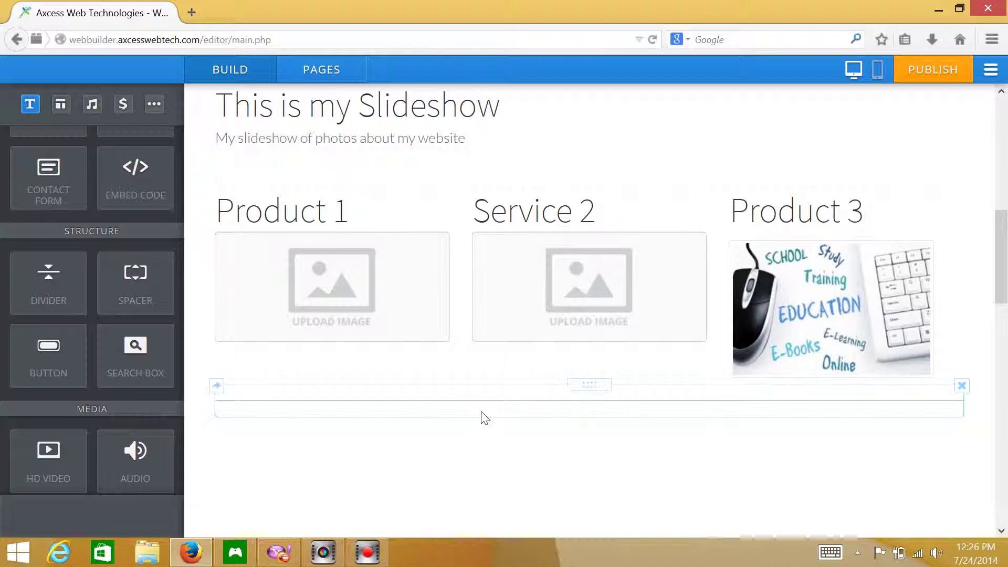
left_click_drag(544, 412, 637, 164)
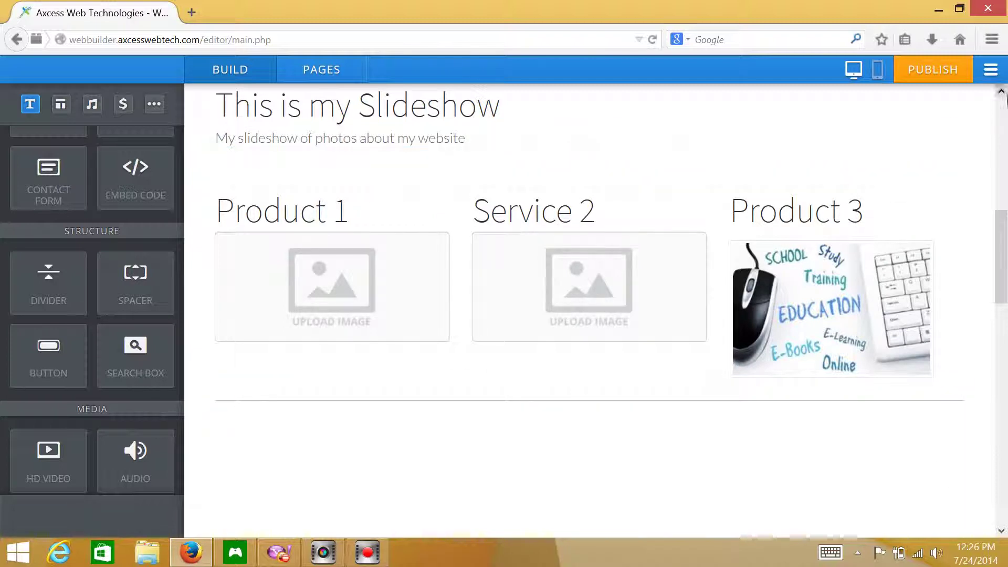
- Scroll through the page to review the spacing and select the Product 3 image
left_click_drag(171, 224, 166, 85)
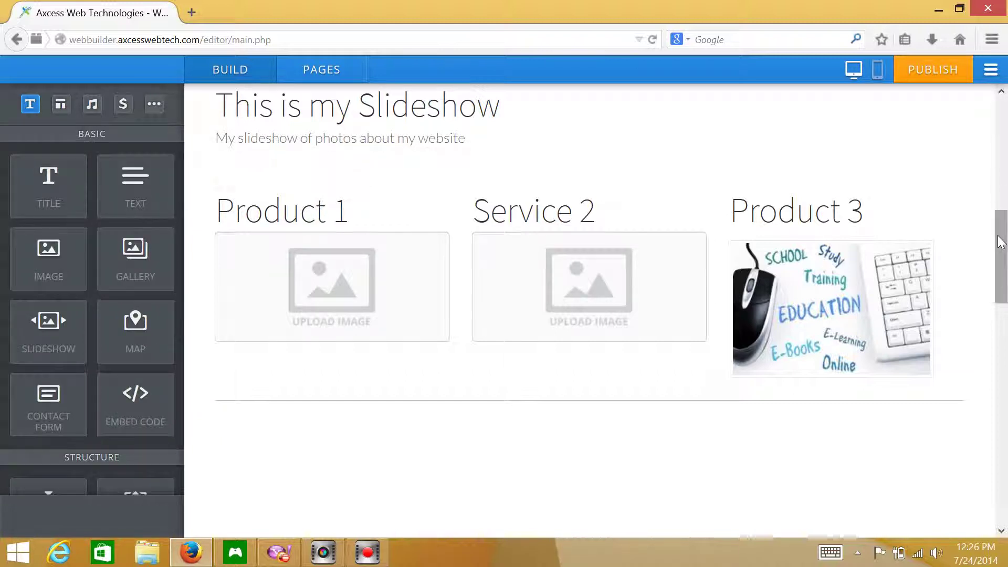
left_click_drag(992, 228, 963, 4)
left_click_drag(1004, 110, 1005, 237)
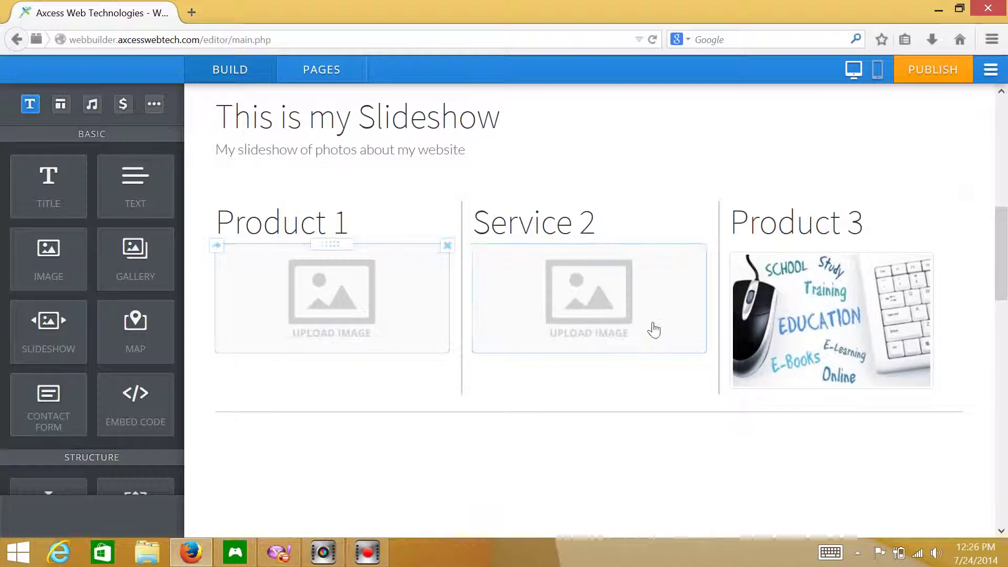
left_click(803, 323)
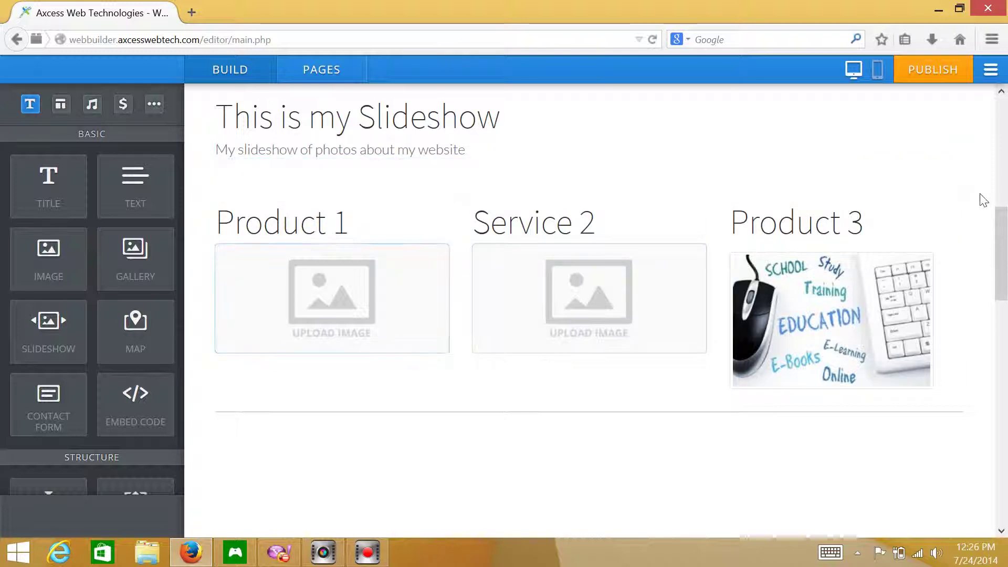
left_click_drag(1000, 221, 999, 93)
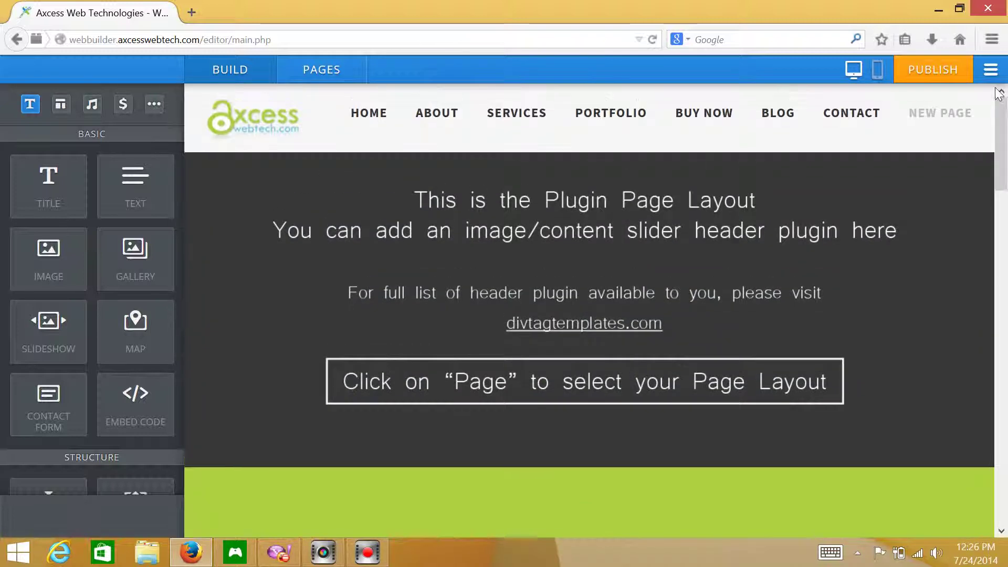
- Enable 'Hide page in navigation menu' for New Page in the Pages settings, then return to the editor
left_click(322, 70)
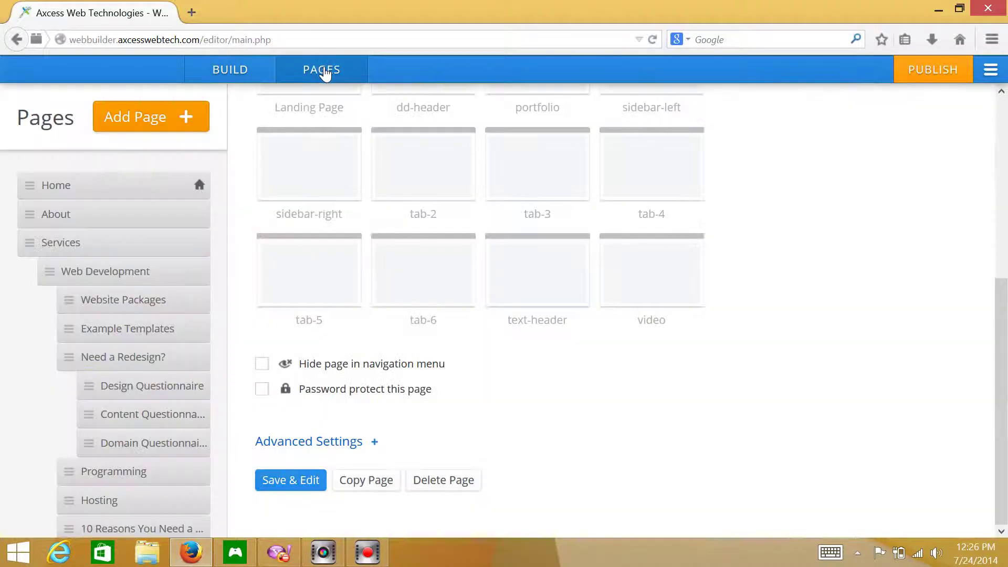
left_click(219, 243)
scroll(225, 394, "down", 10)
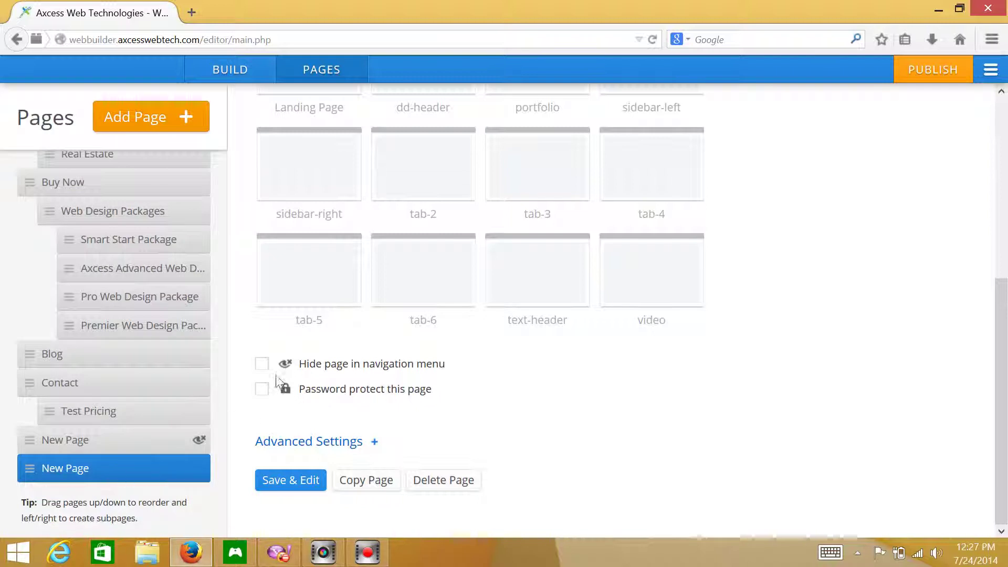
left_click(263, 364)
left_click_drag(1000, 299, 971, 90)
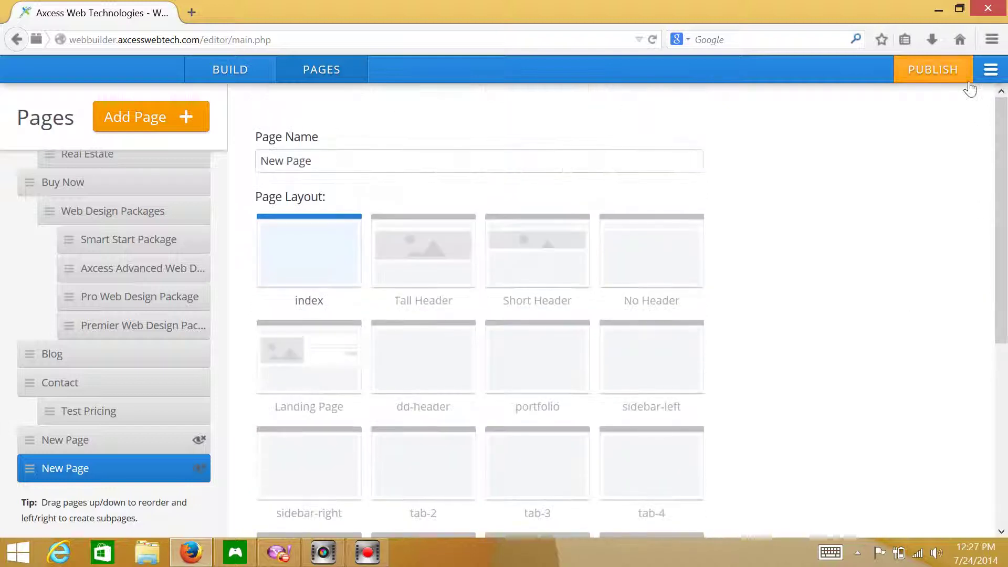
left_click(208, 80)
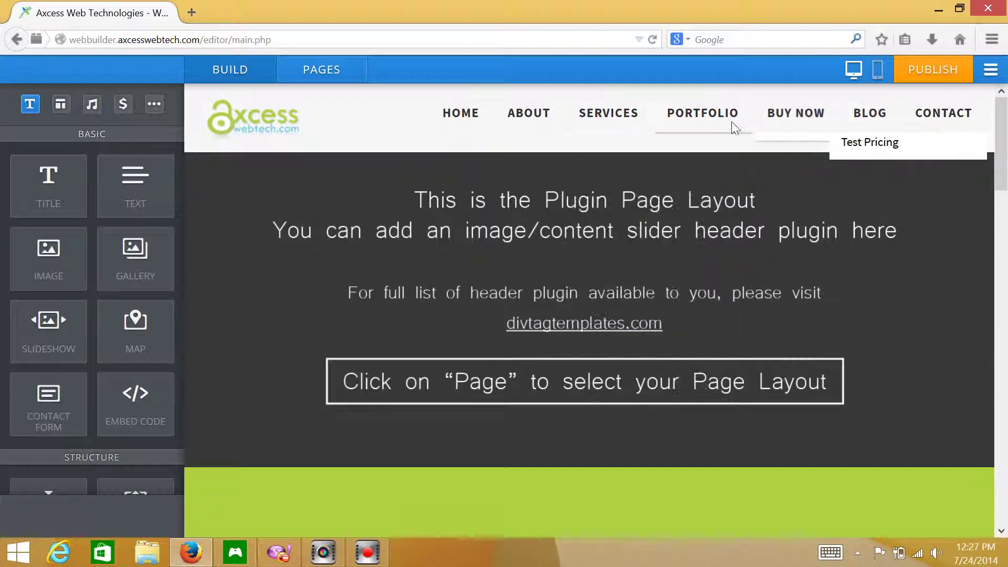
left_click(332, 70)
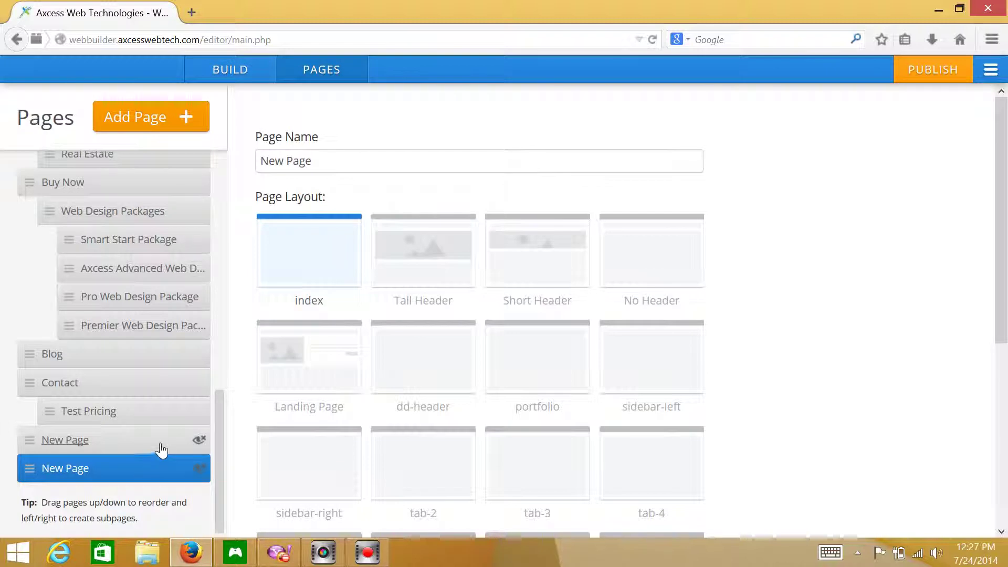
left_click(229, 79)
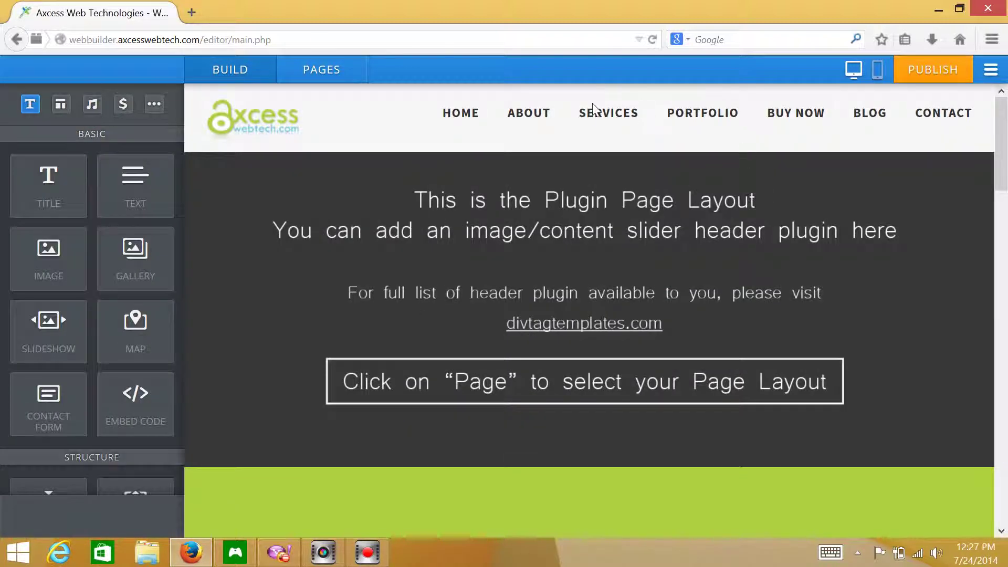
- Load the Home page and scroll through its services row and Axcess Web Tech intro block
left_click(458, 115)
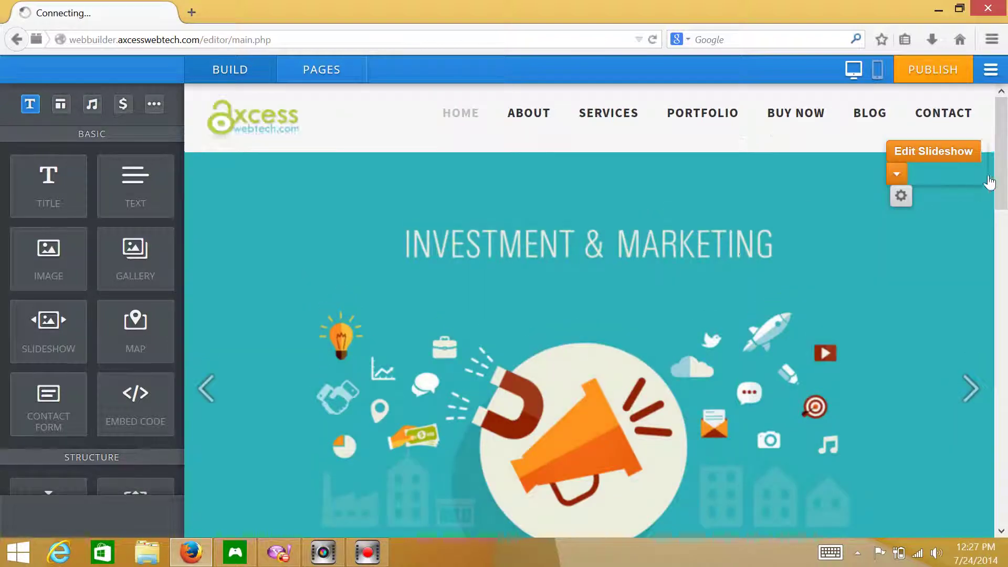
left_click_drag(1000, 184, 1005, 341)
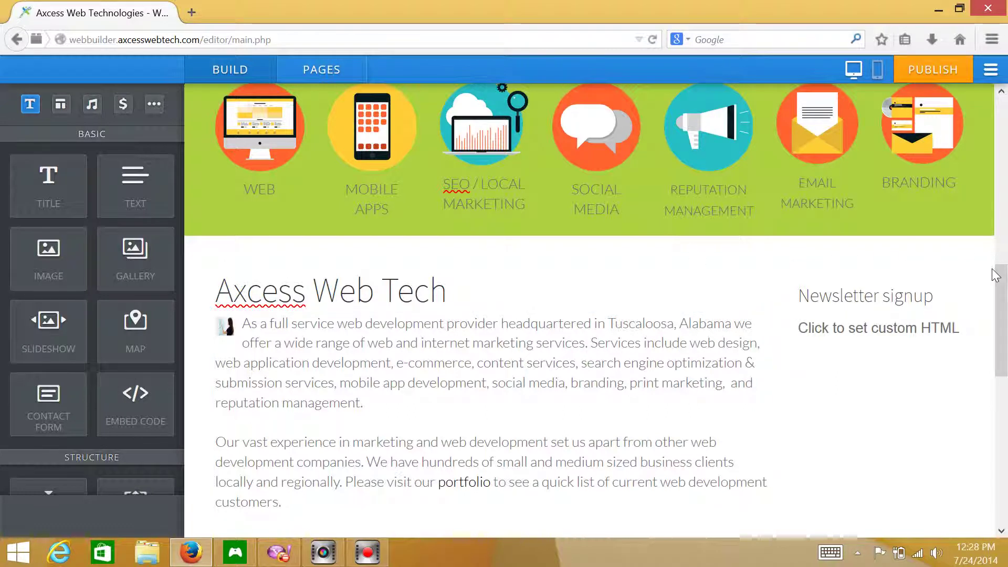
left_click_drag(995, 274, 1005, 92)
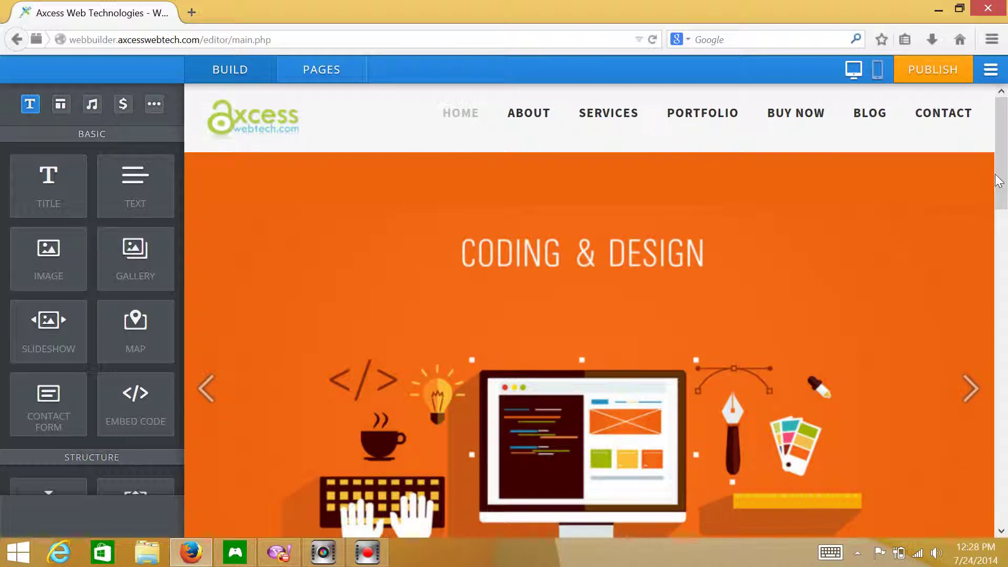
left_click_drag(1003, 177, 1006, 349)
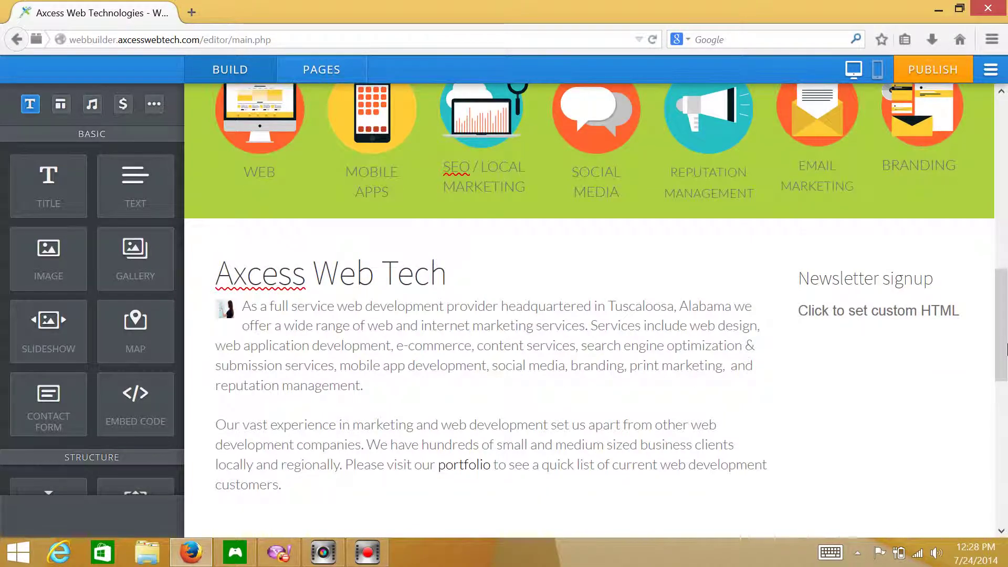
- Publish the site and dismiss the 'Website Published!' confirmation
left_click(936, 72)
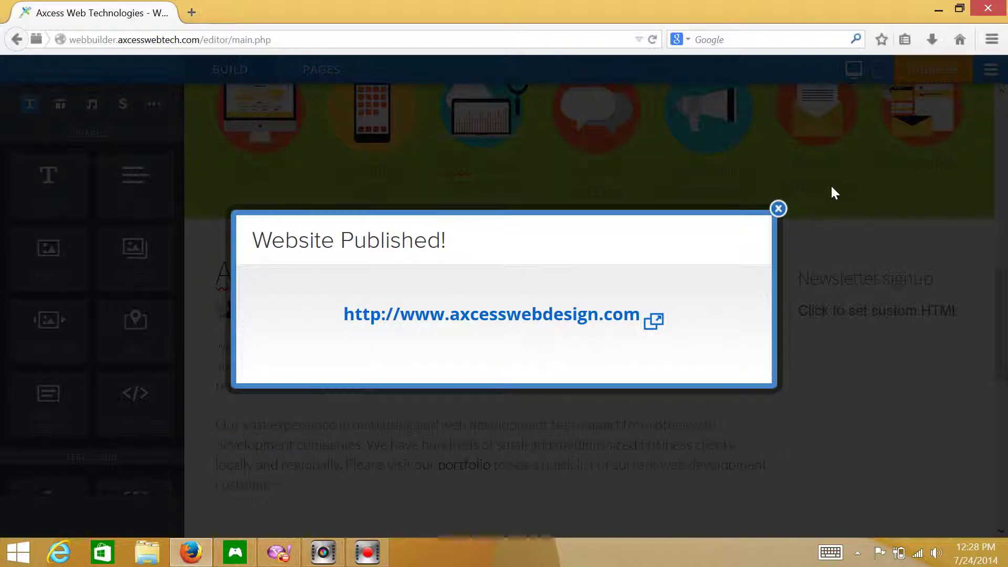
left_click(778, 209)
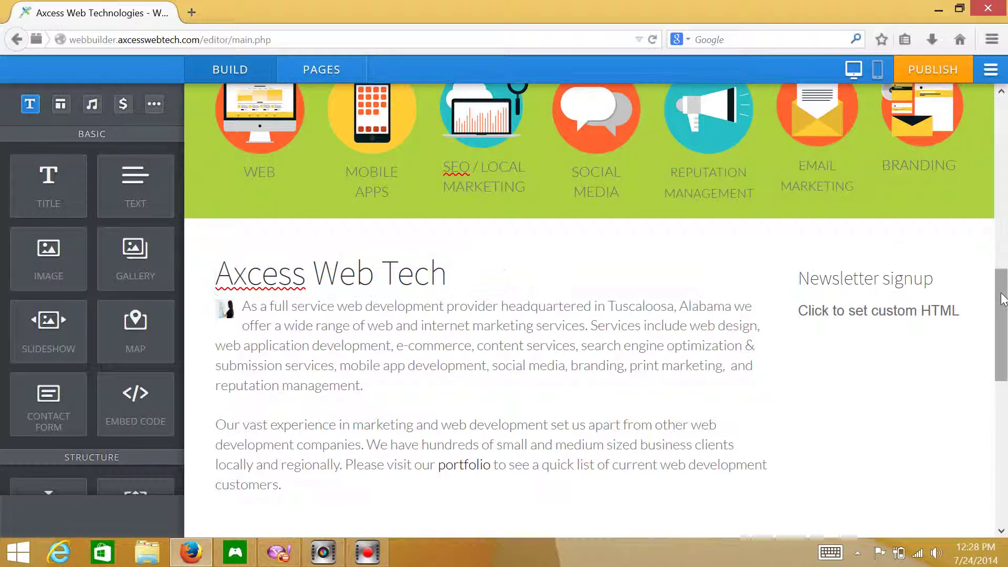
left_click_drag(1000, 294, 986, 103)
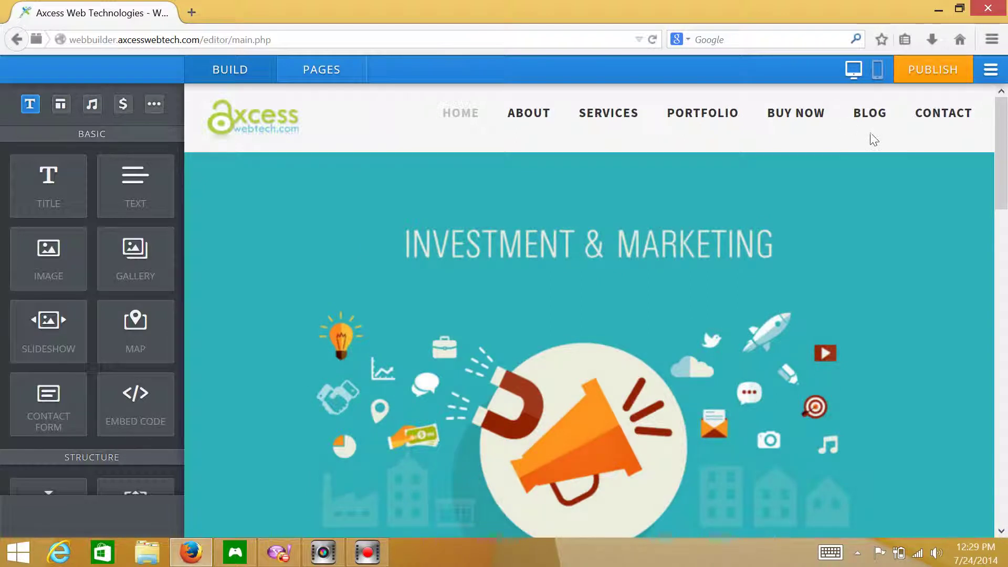
scroll(1002, 436, "down", 10)
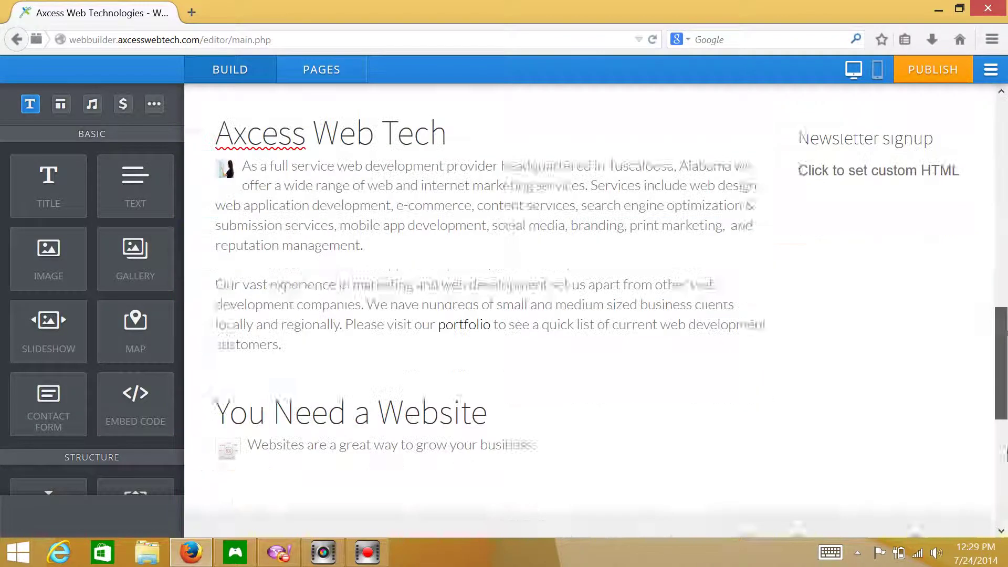
scroll(1003, 436, "down", 5)
scroll(1003, 203, "up", 15)
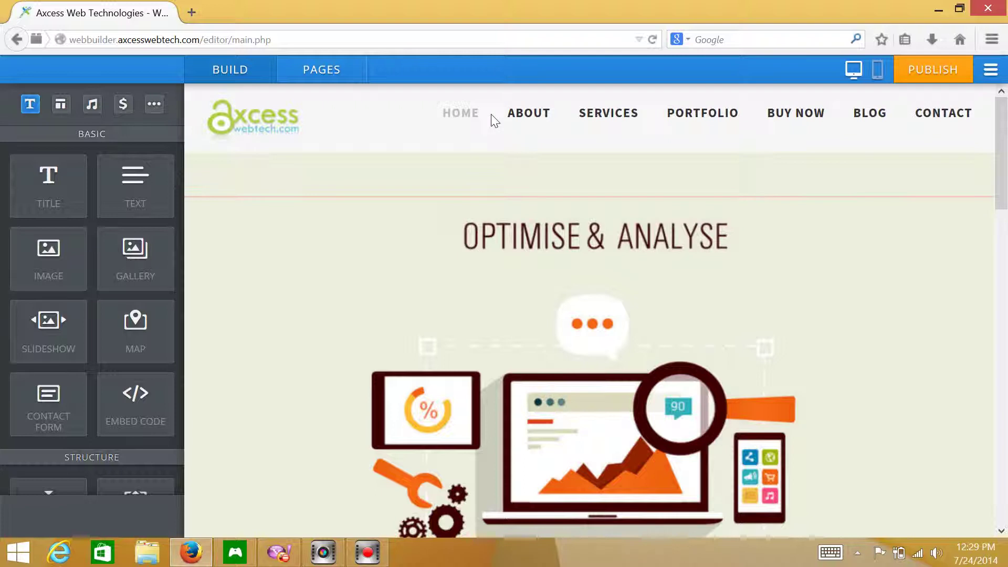
left_click_drag(1003, 113, 1005, 226)
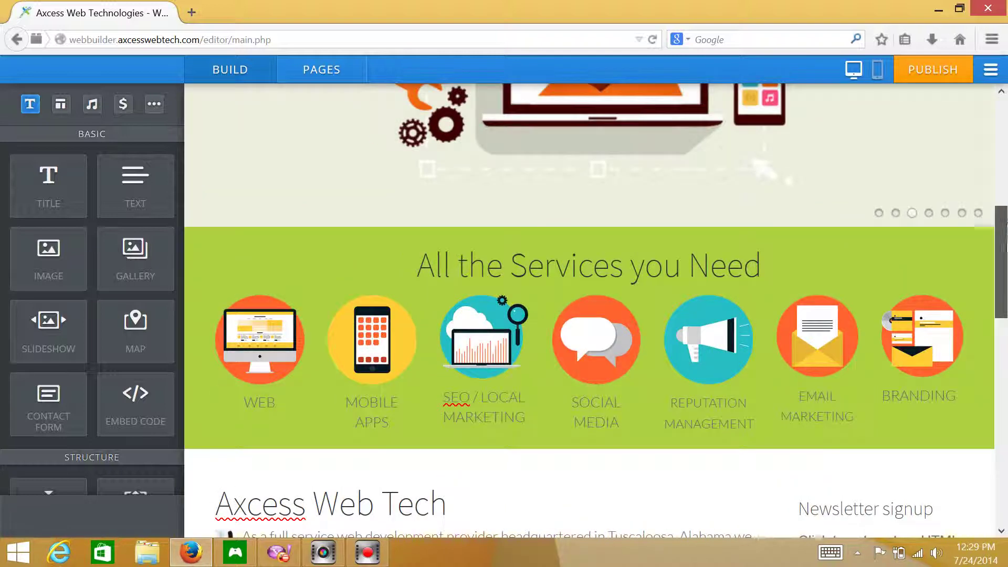
scroll(1005, 226, "down", 6)
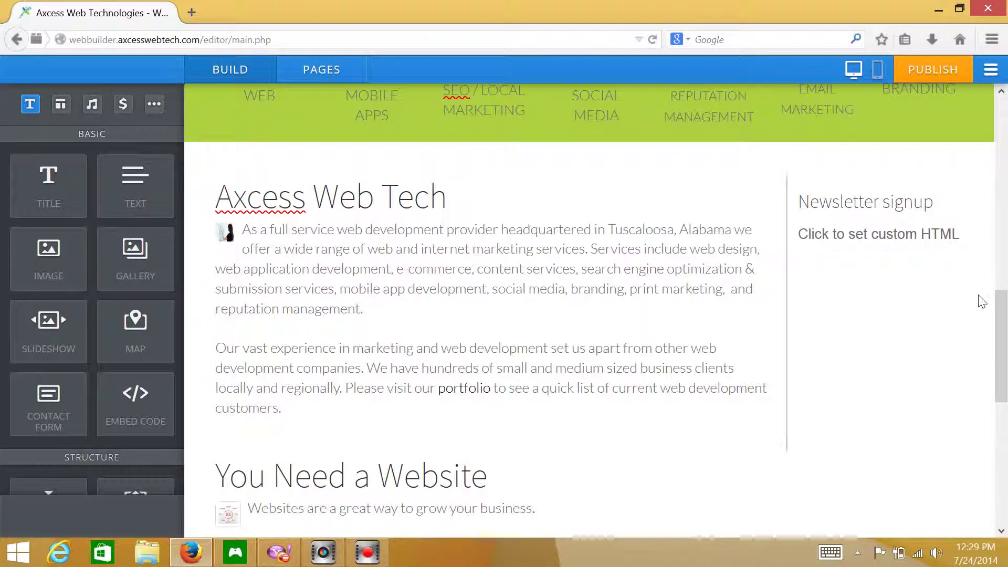
left_click_drag(1002, 306, 1004, 112)
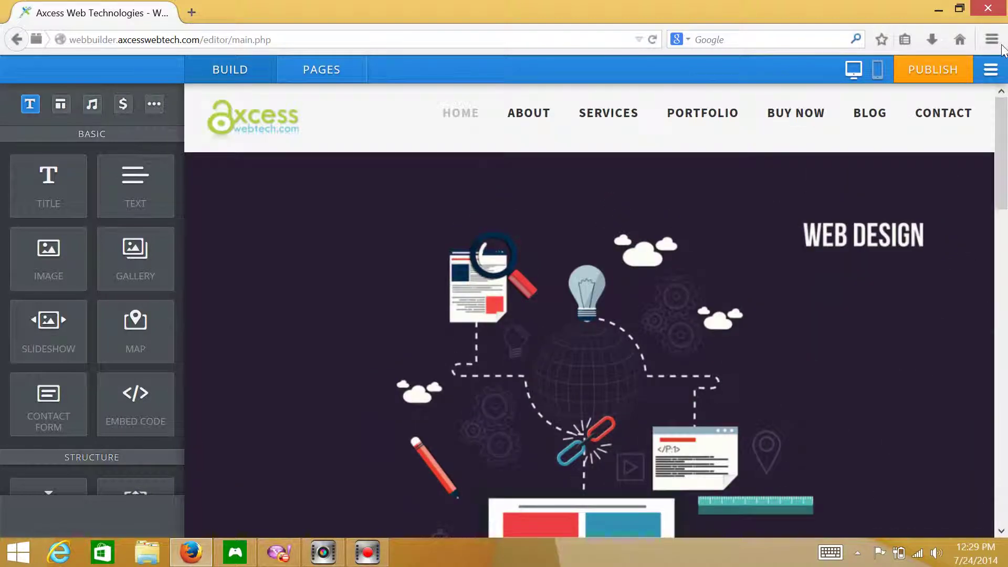